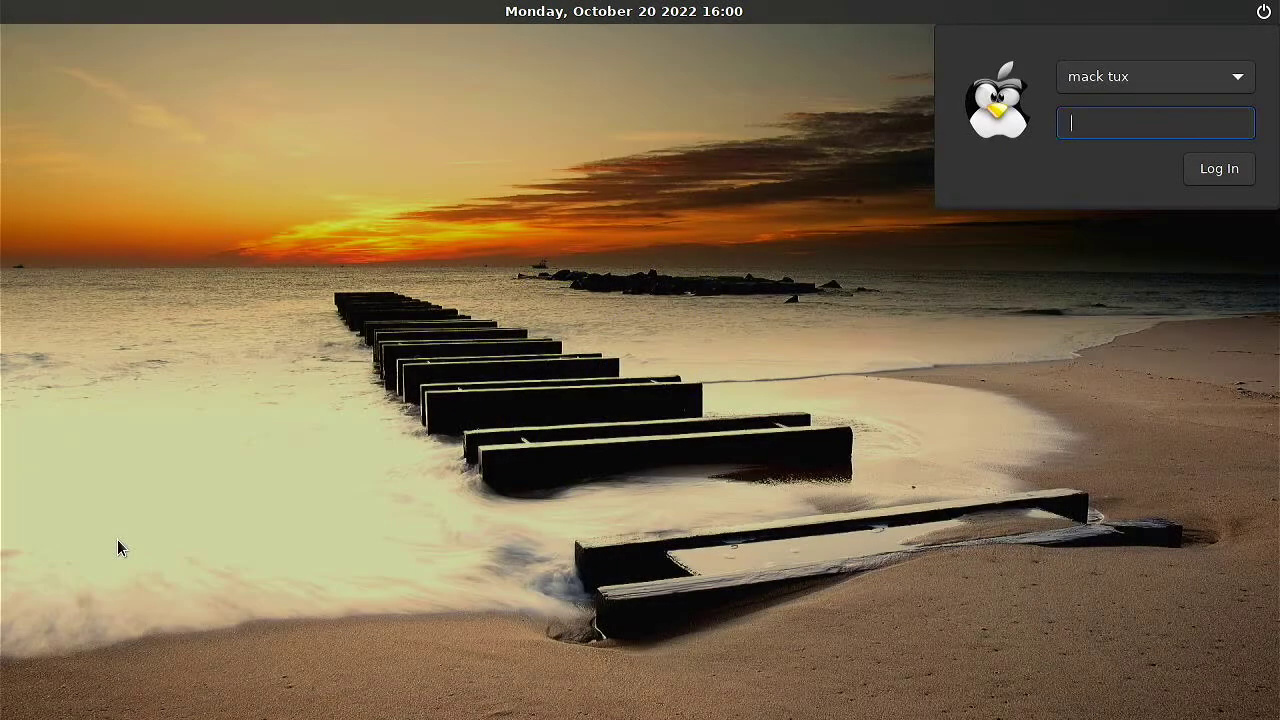
- Browse the available login accounts and log in to the one with the purple-and-blue penguin avatar using its account password
key(Down)
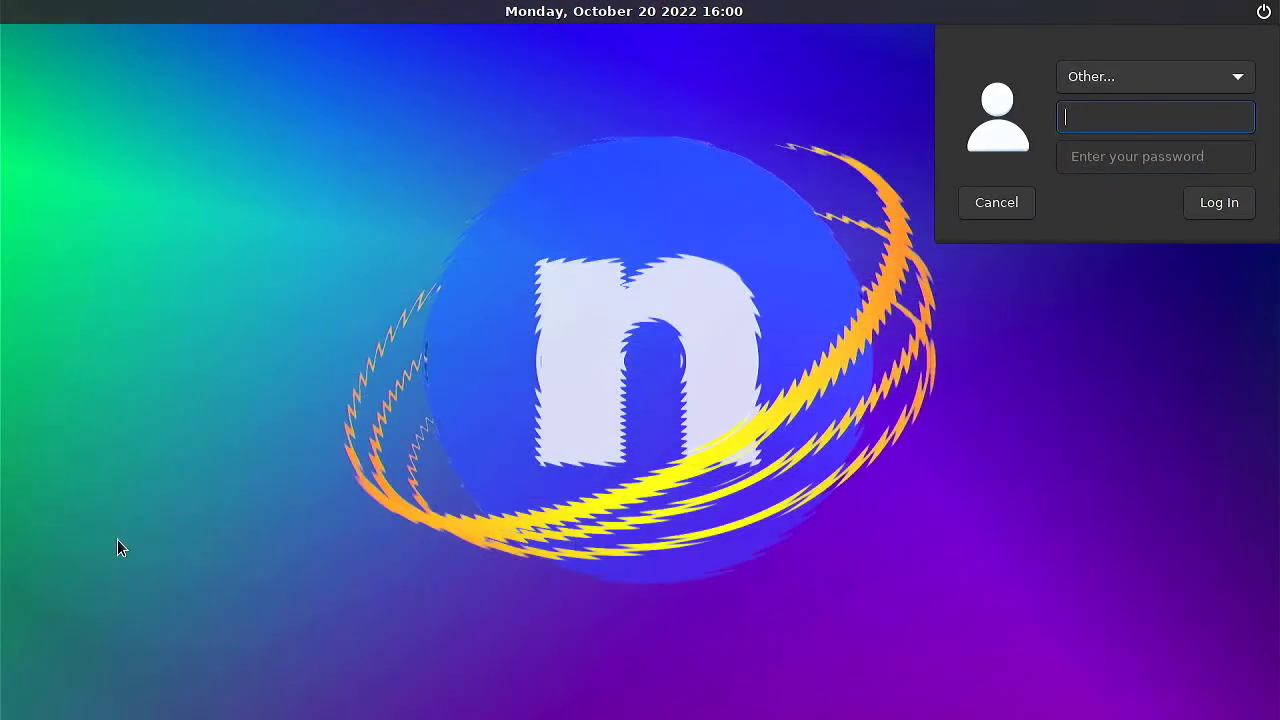
key(Up)
key(Up)
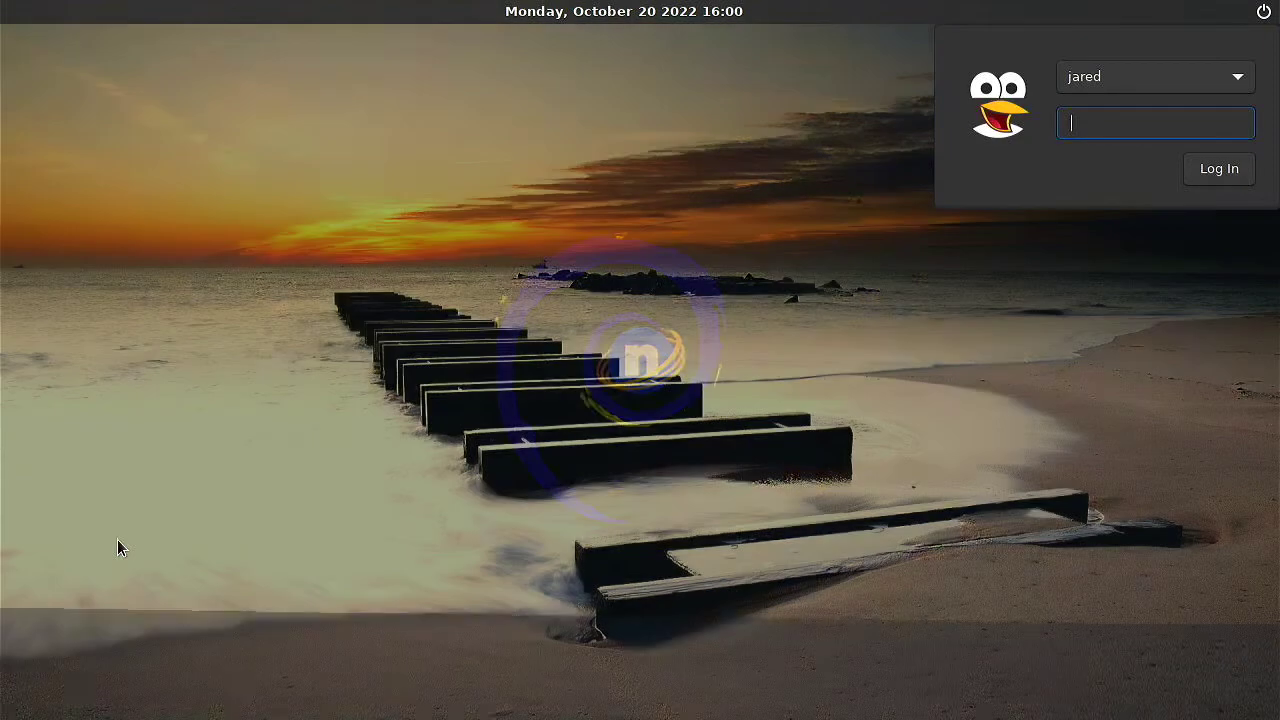
key(Up)
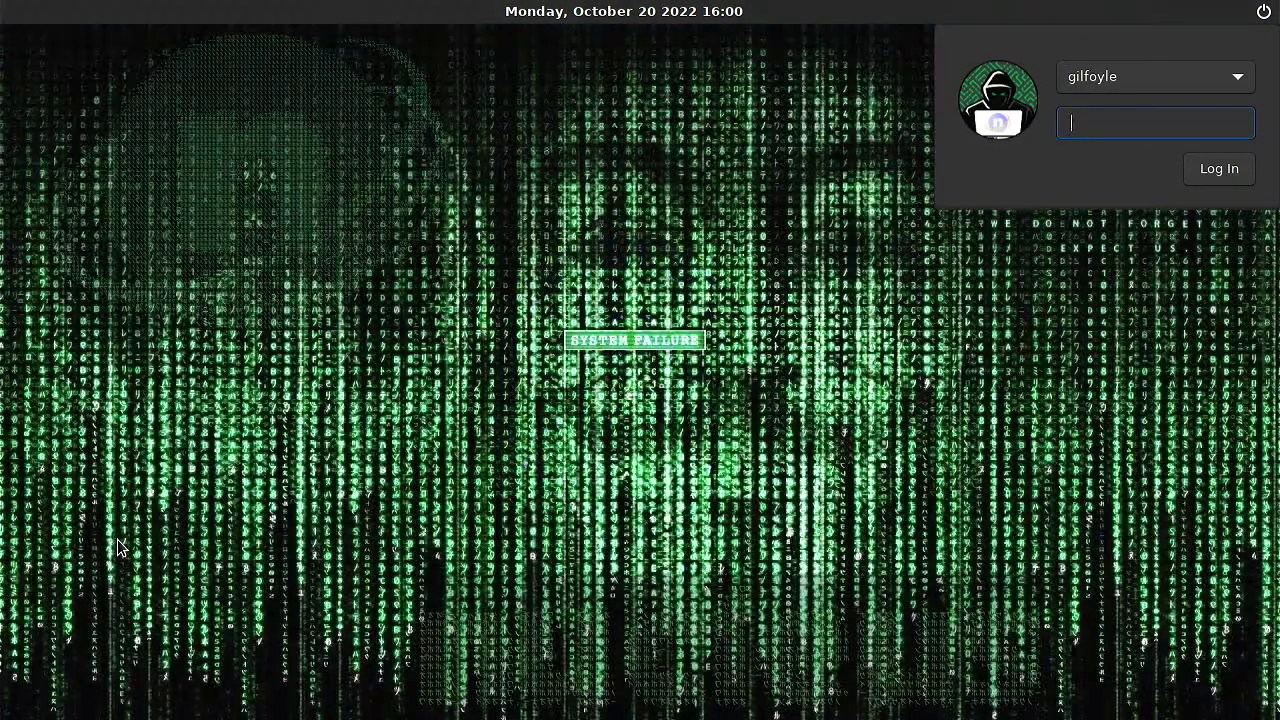
key(Up)
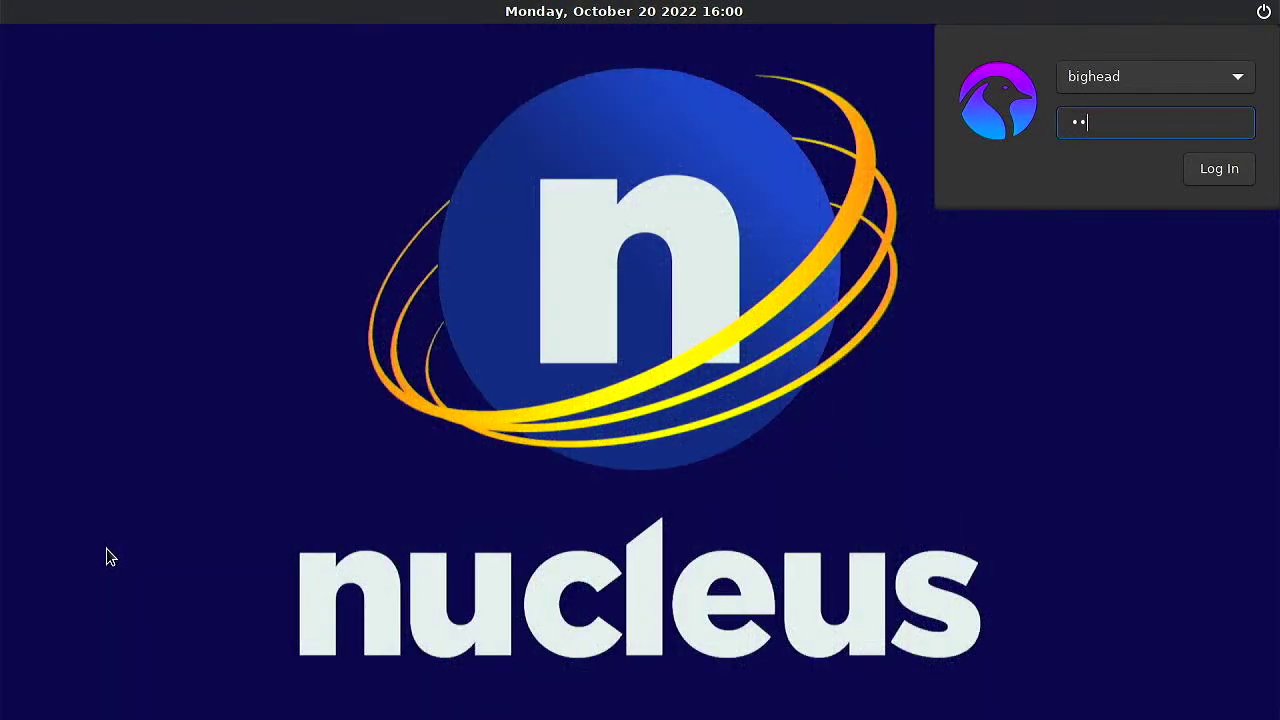
key(Return)
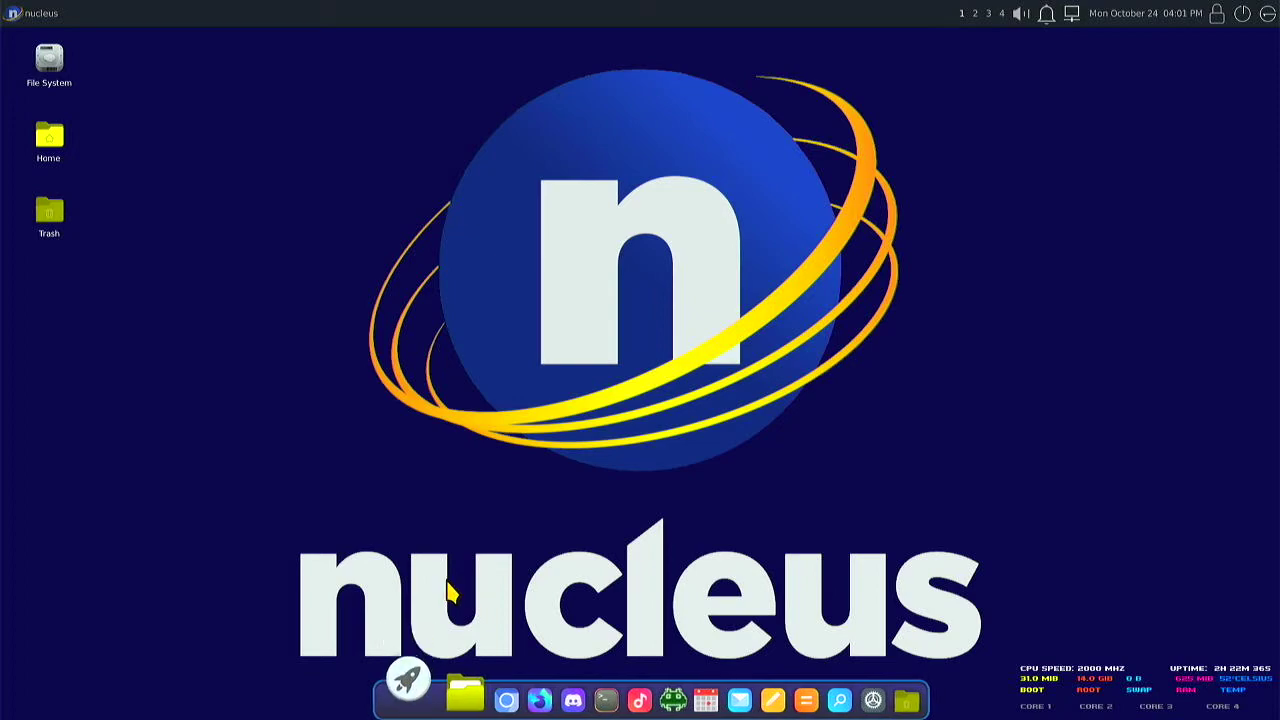
- View the full application launcher and the space-shooter games launcher, closing each overlay after viewing it
key(super)
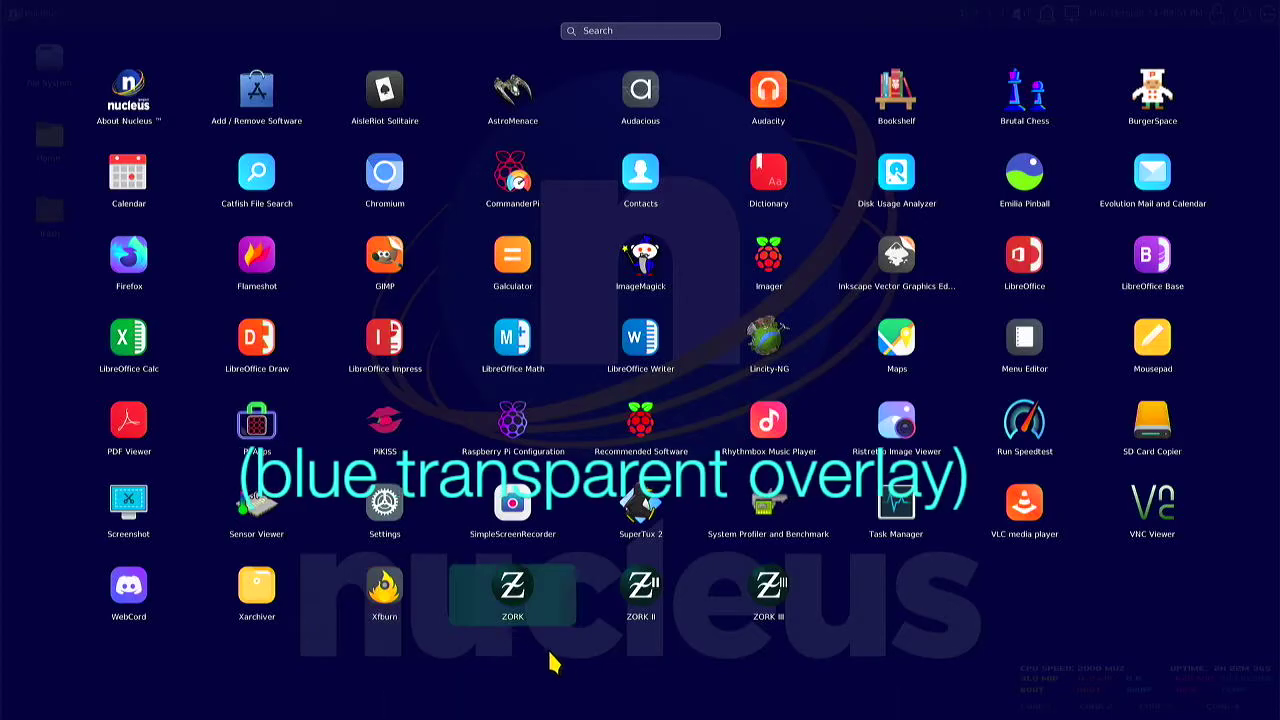
click(593, 668)
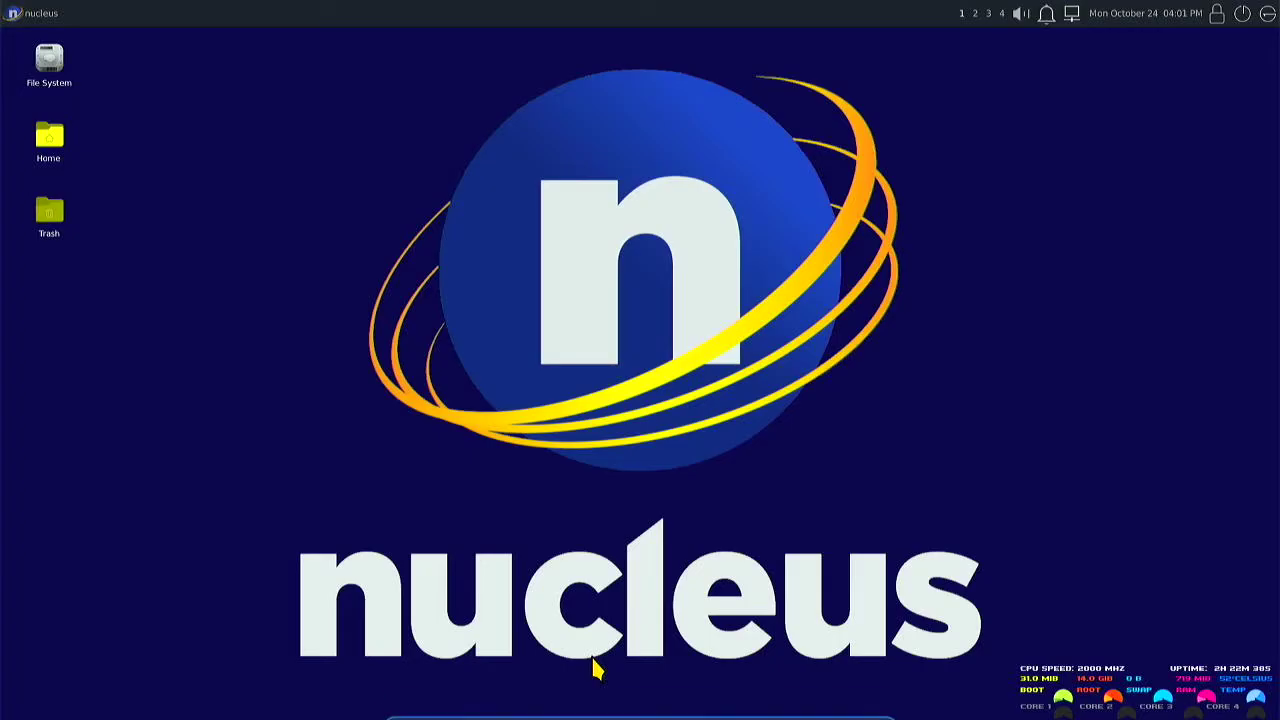
click(640, 700)
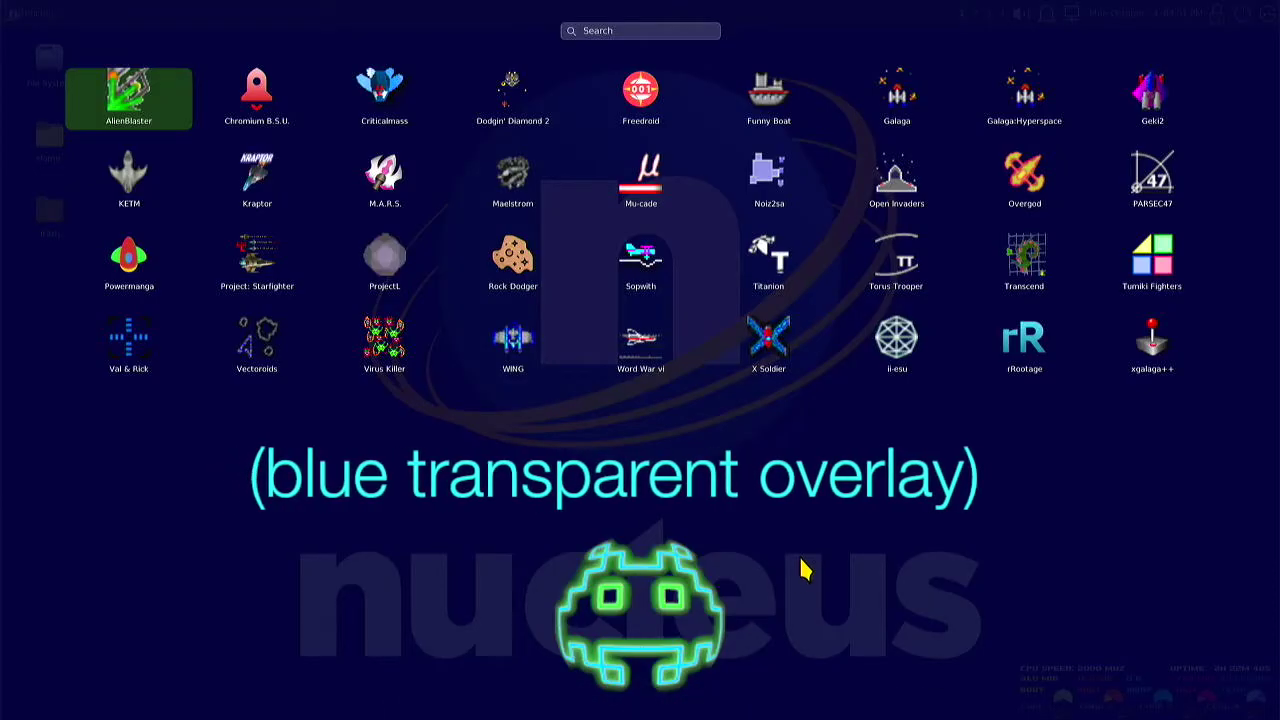
click(803, 570)
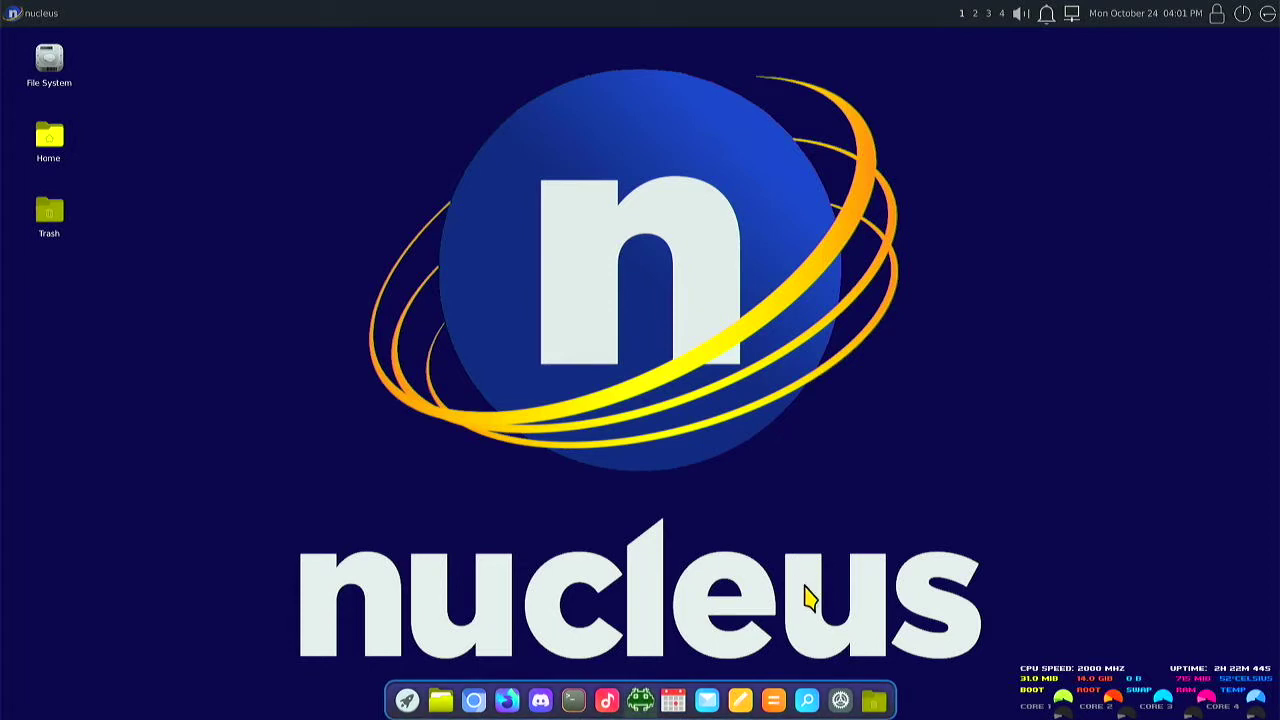
- Set the desktop wallpaper to bighead-background-5.png, the black version of the large Nucleus logo, and return to the settings overview
click(834, 697)
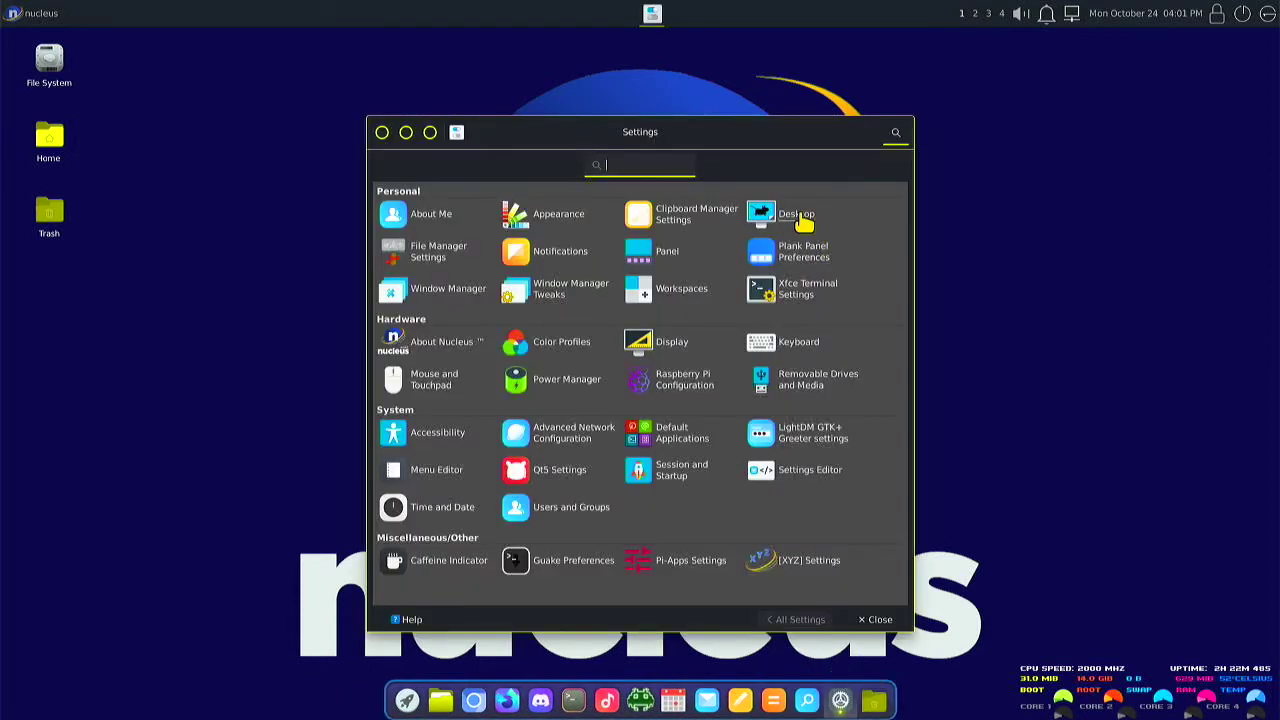
click(800, 216)
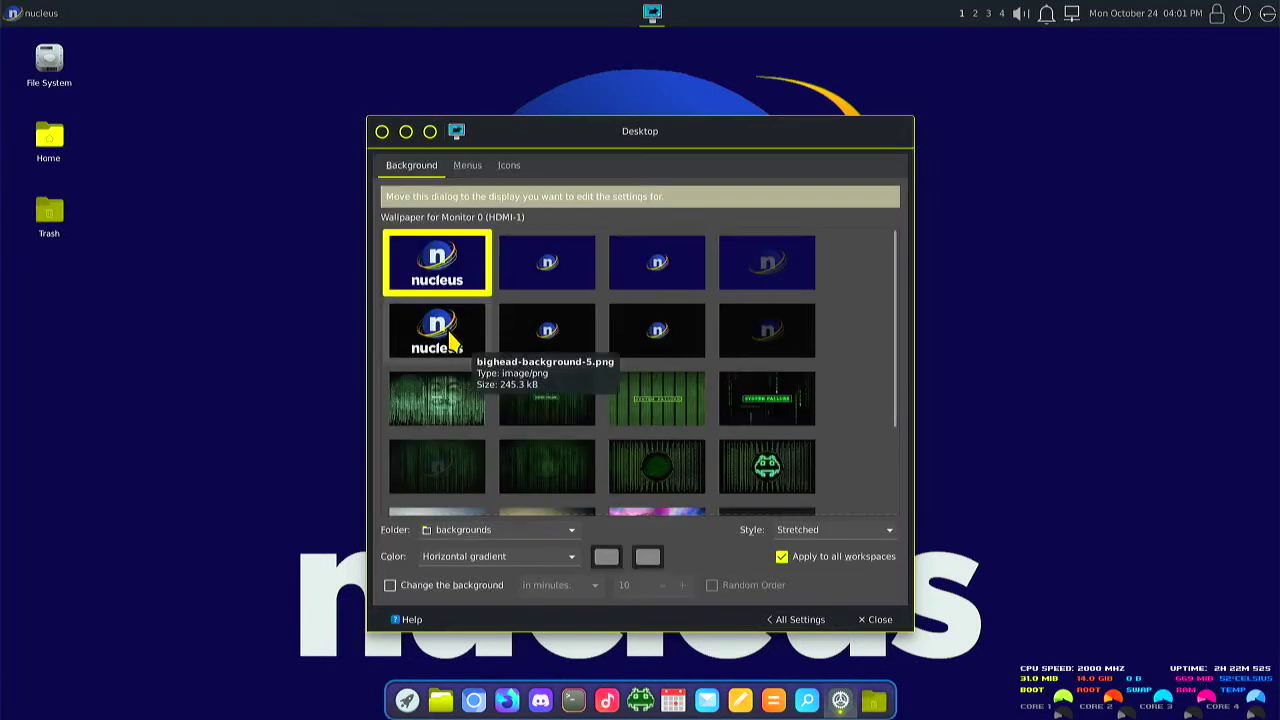
click(452, 342)
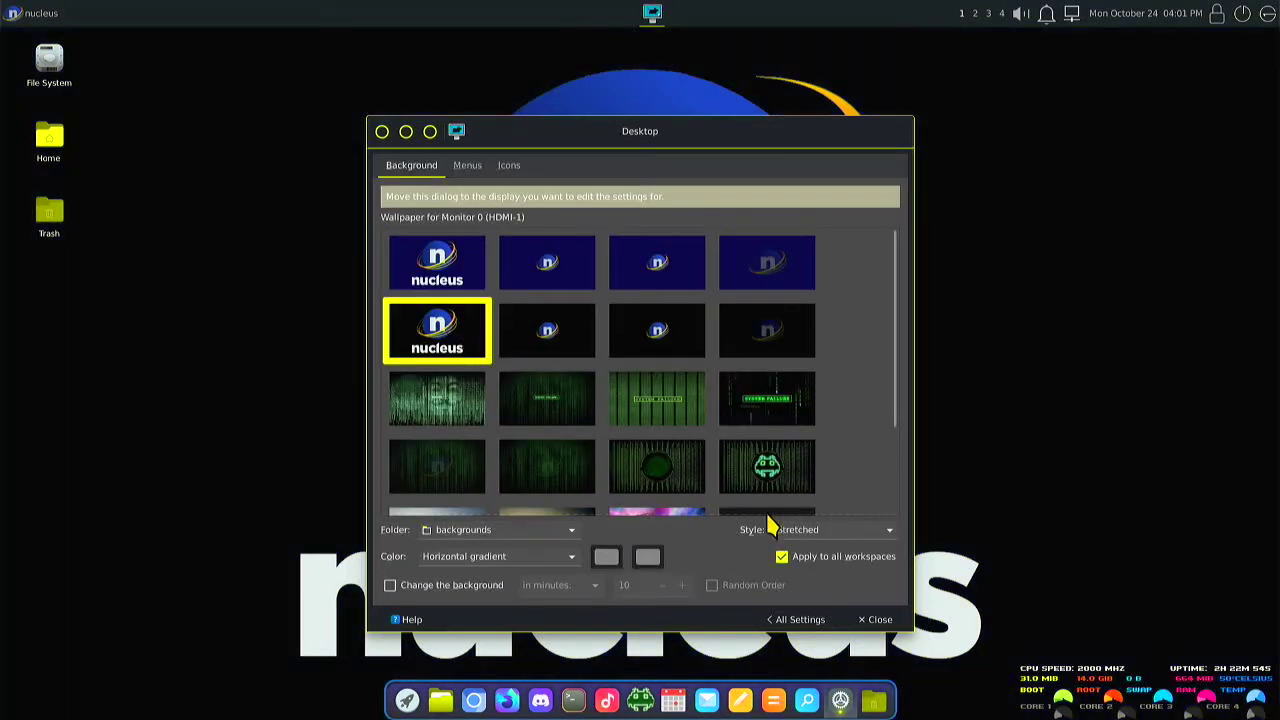
click(805, 625)
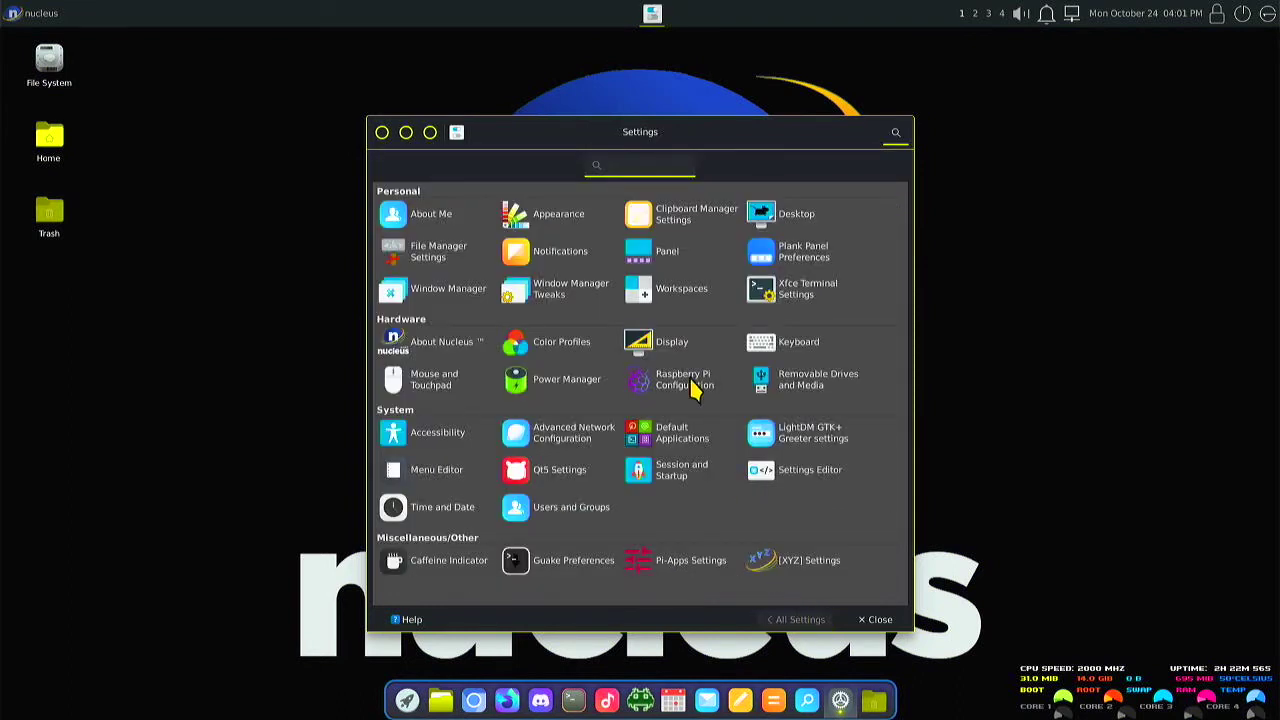
- Set the appearance style to Stylish-Dark-Azul and return to the settings overview
click(558, 222)
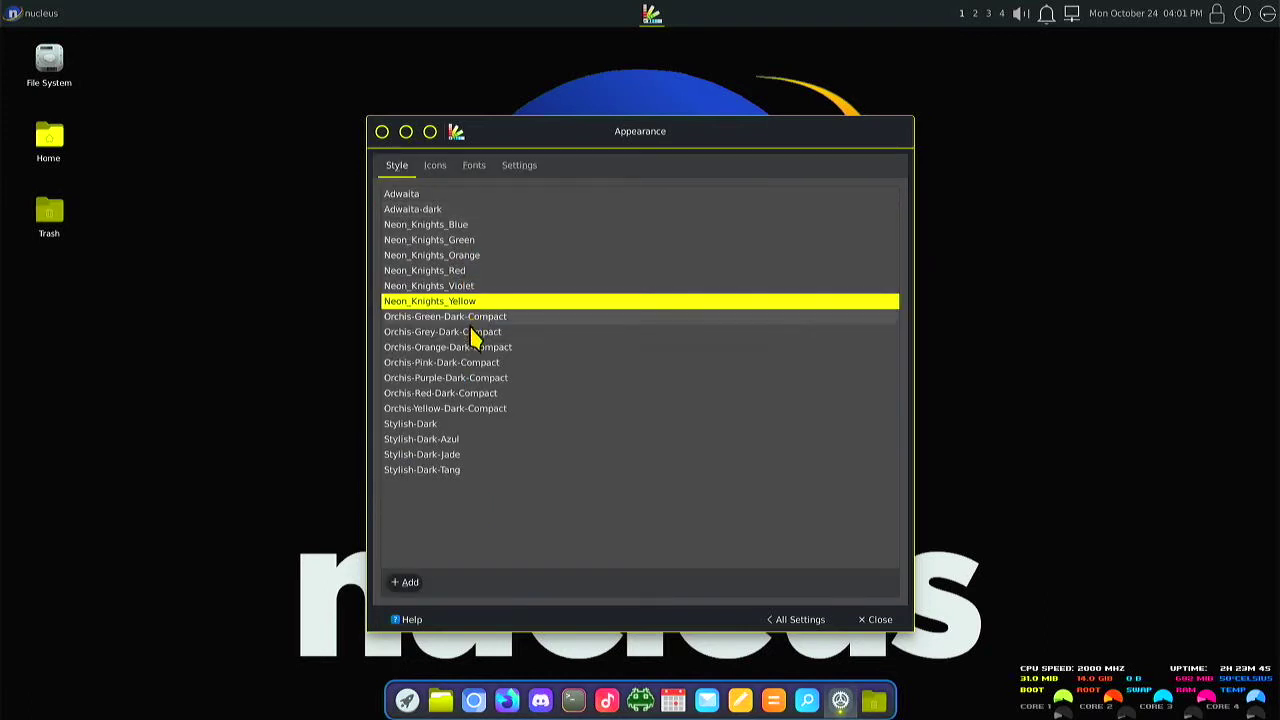
click(451, 441)
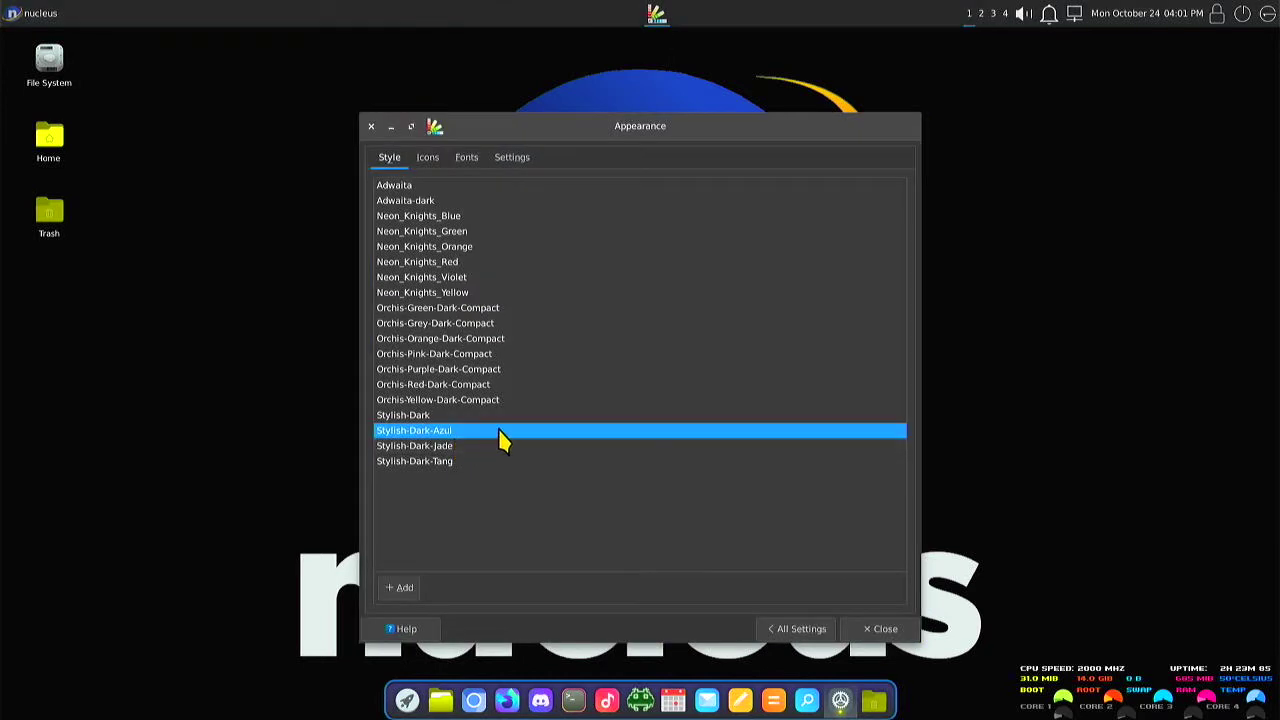
click(785, 629)
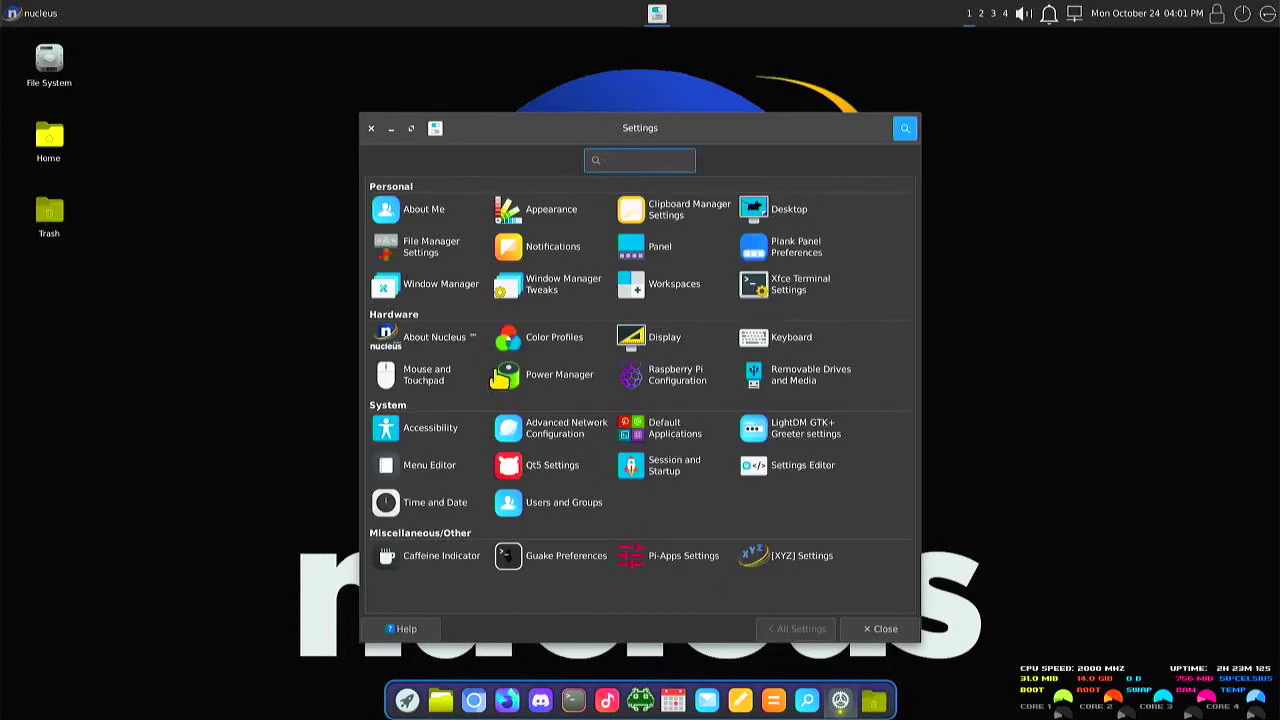
- Set the window manager theme to Stylish-Dark-Azul and return to the settings overview
click(440, 285)
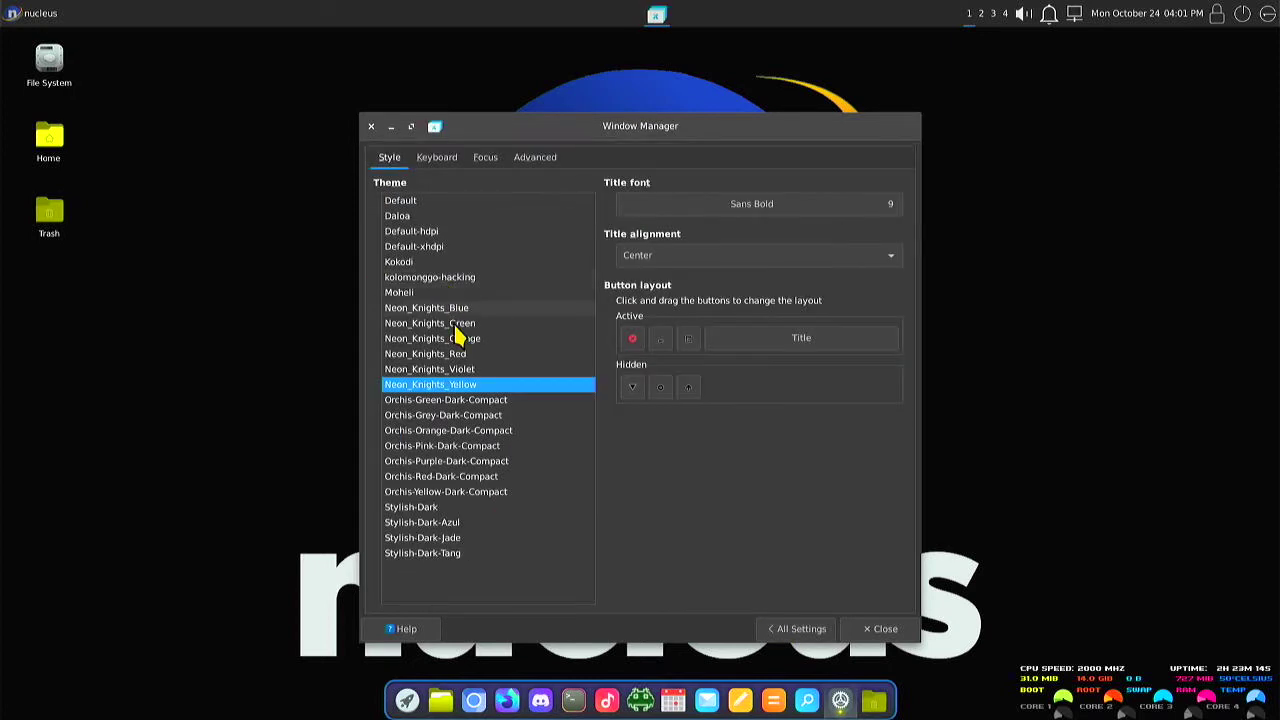
click(452, 522)
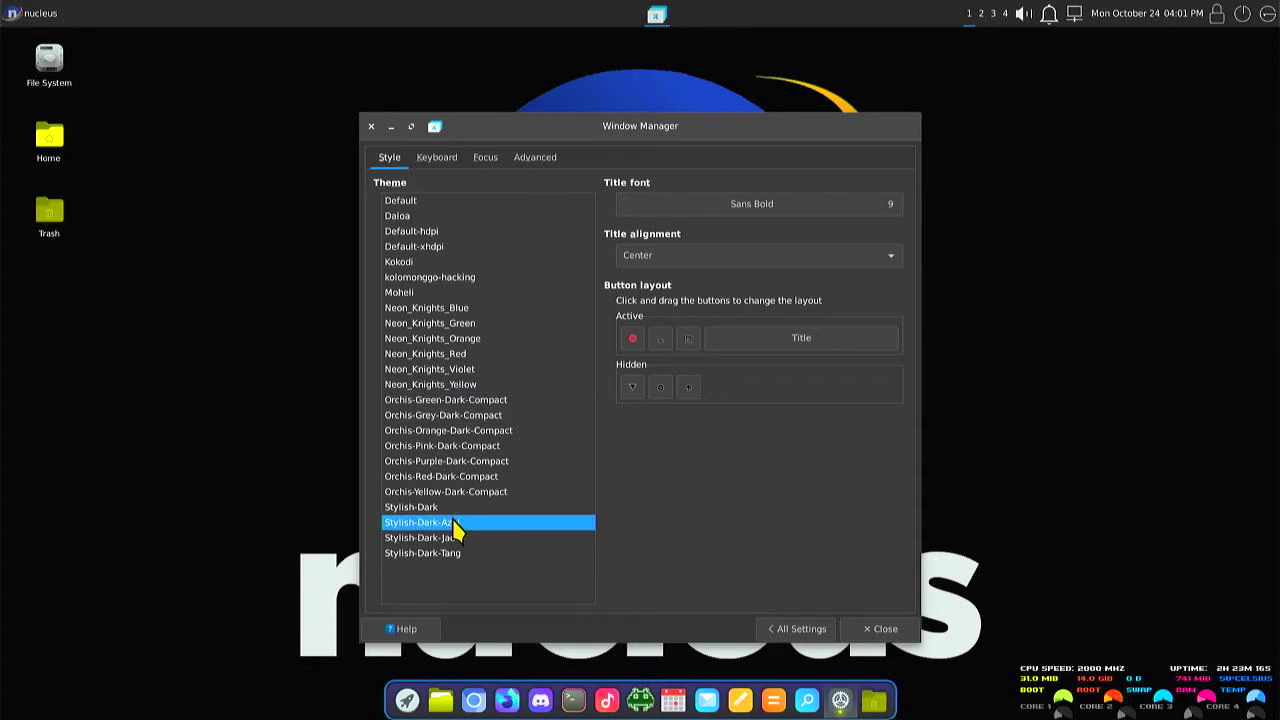
click(795, 630)
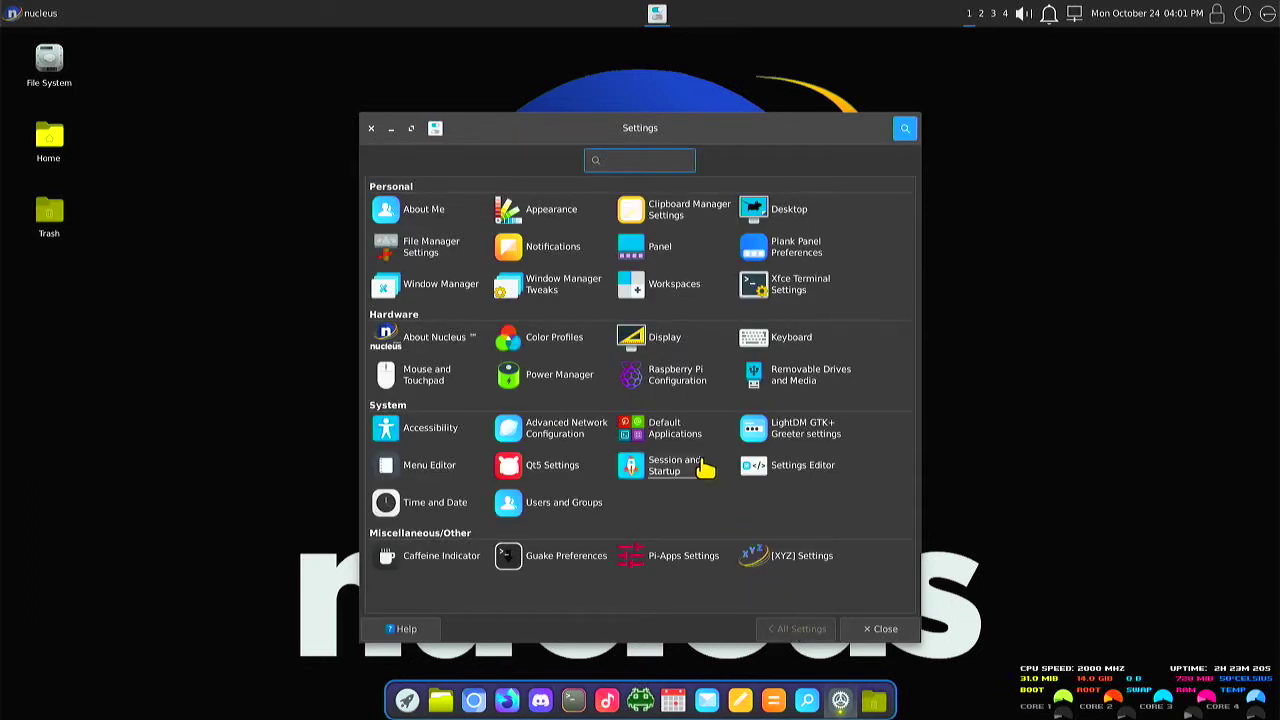
- Show the icon themes in the Appearance settings and place a file manager window of the home folder beside them
click(553, 214)
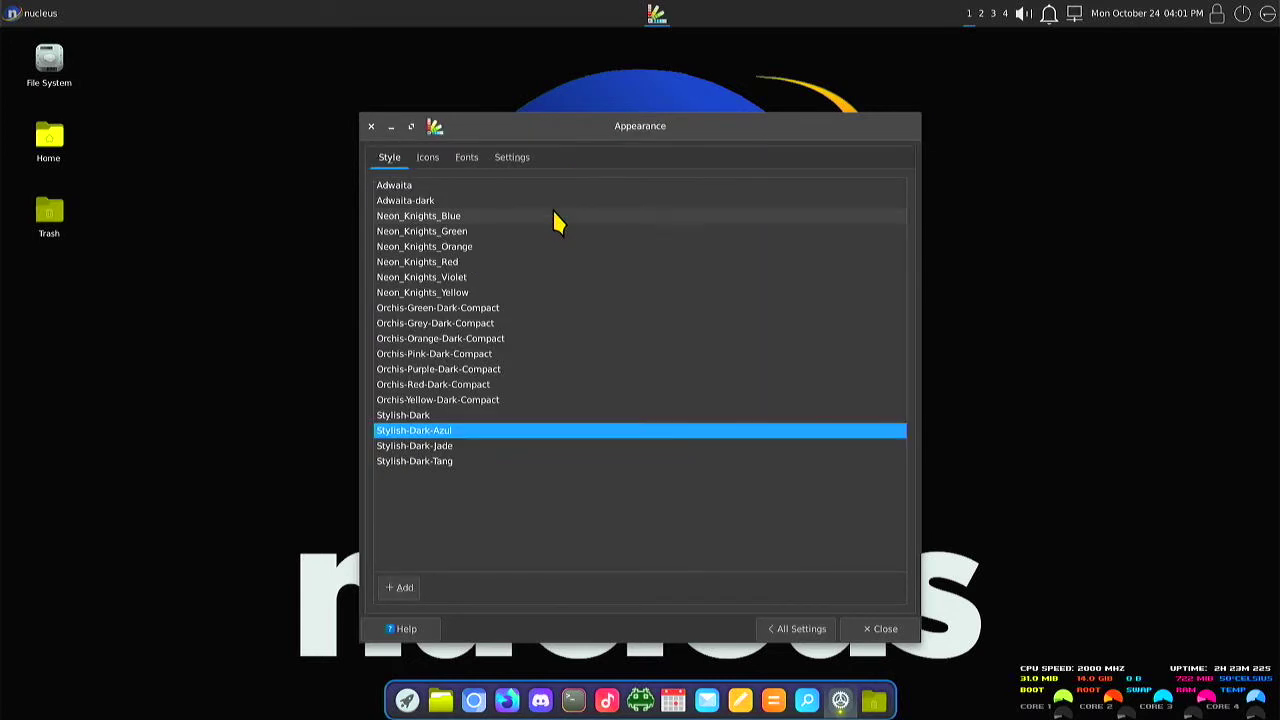
click(428, 160)
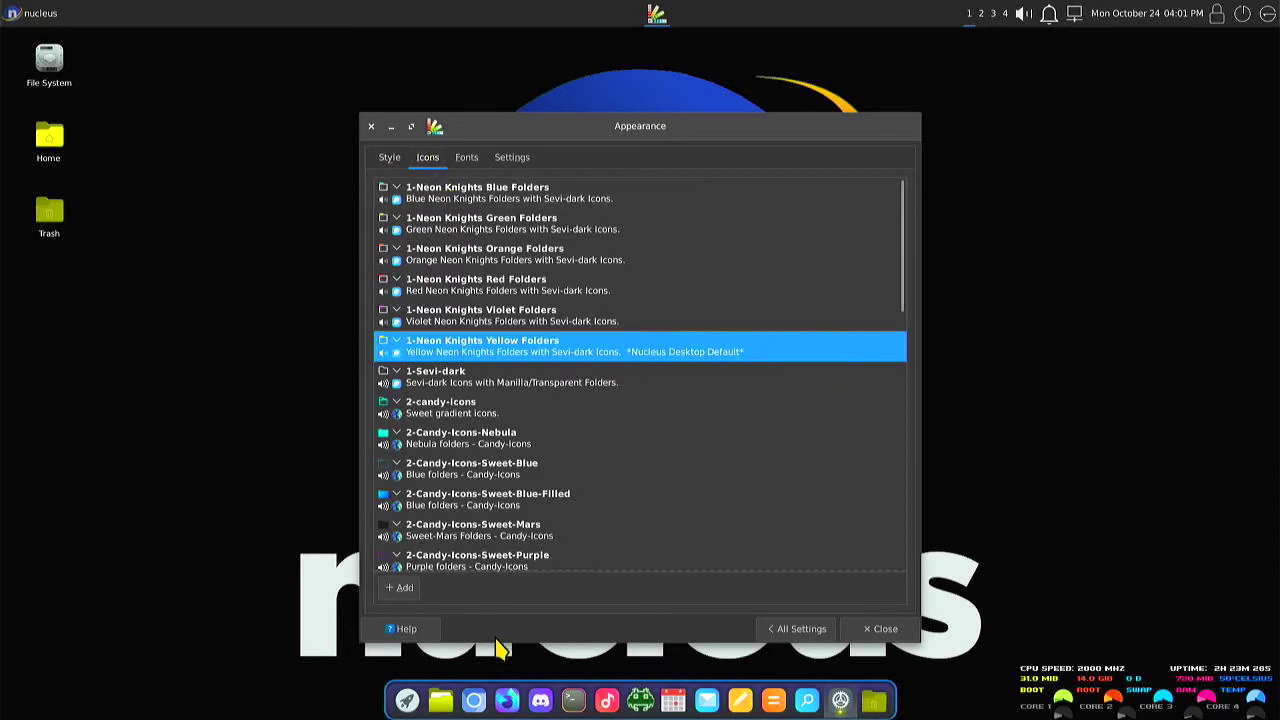
click(448, 703)
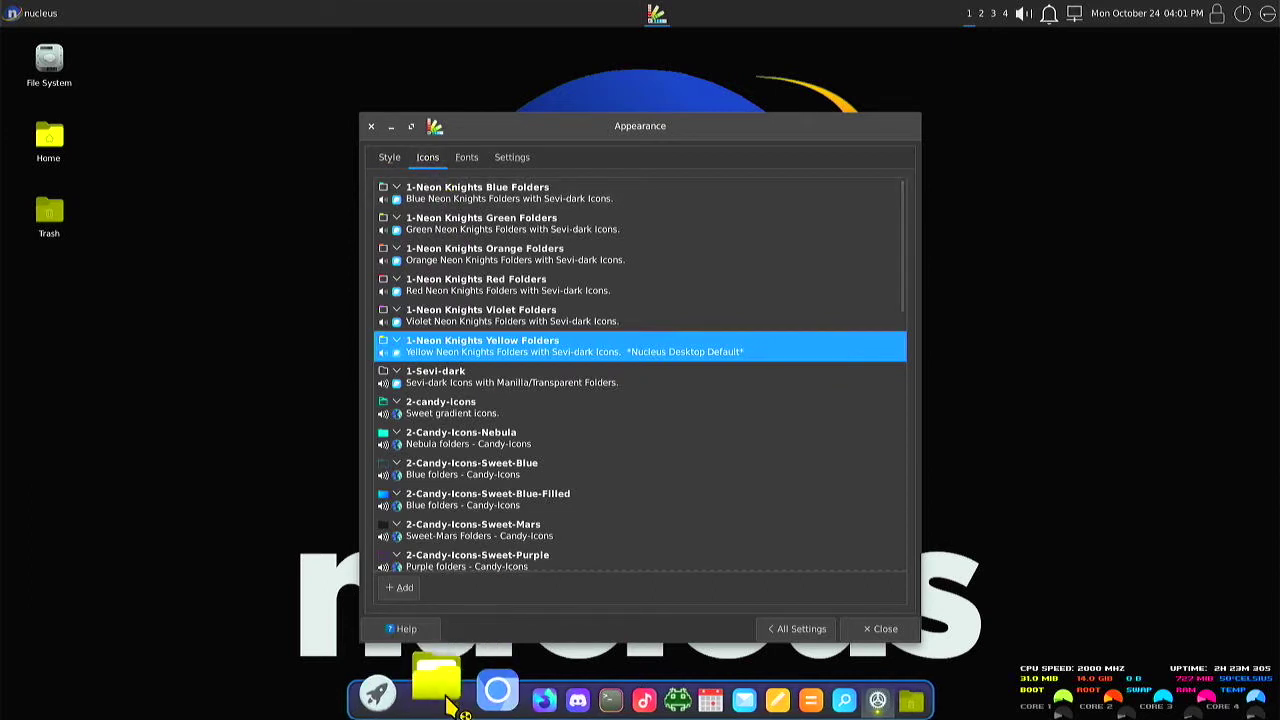
drag(584, 222, 1046, 122)
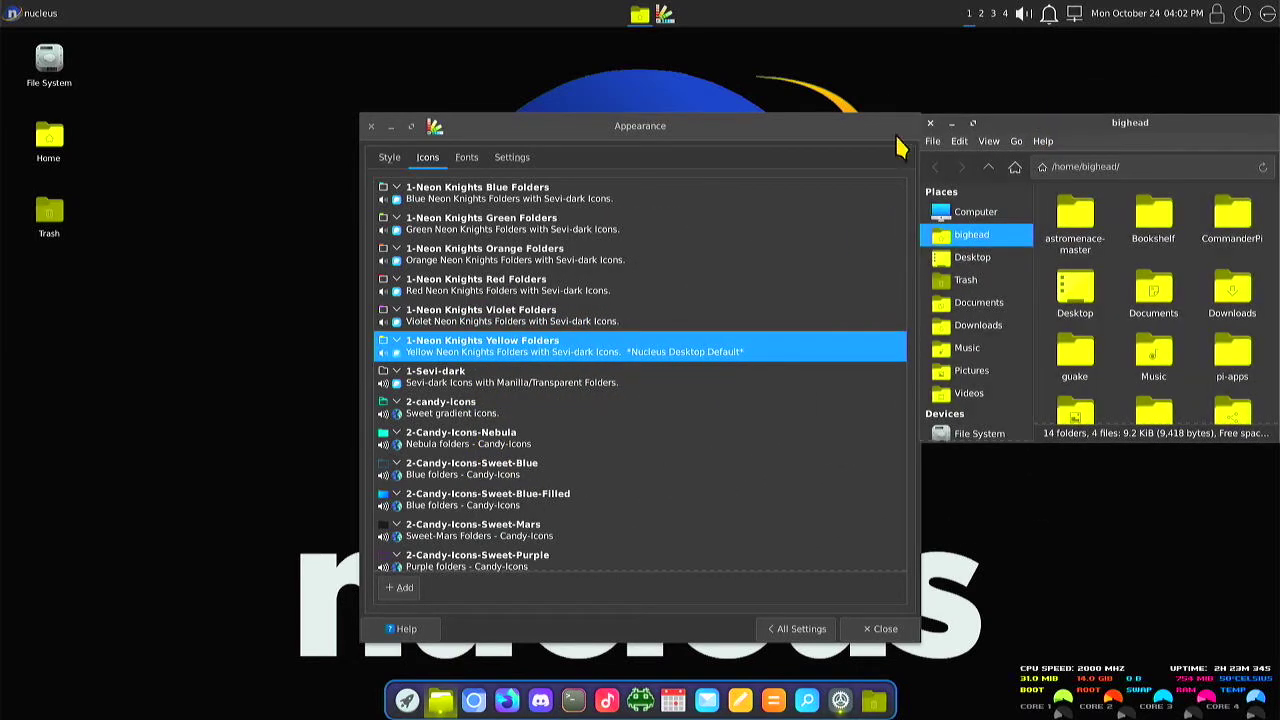
- Try the Neon Knights icon themes in Blue, Green, Orange, Red, Violet and Yellow, and select 1-Sevi-dark
click(519, 197)
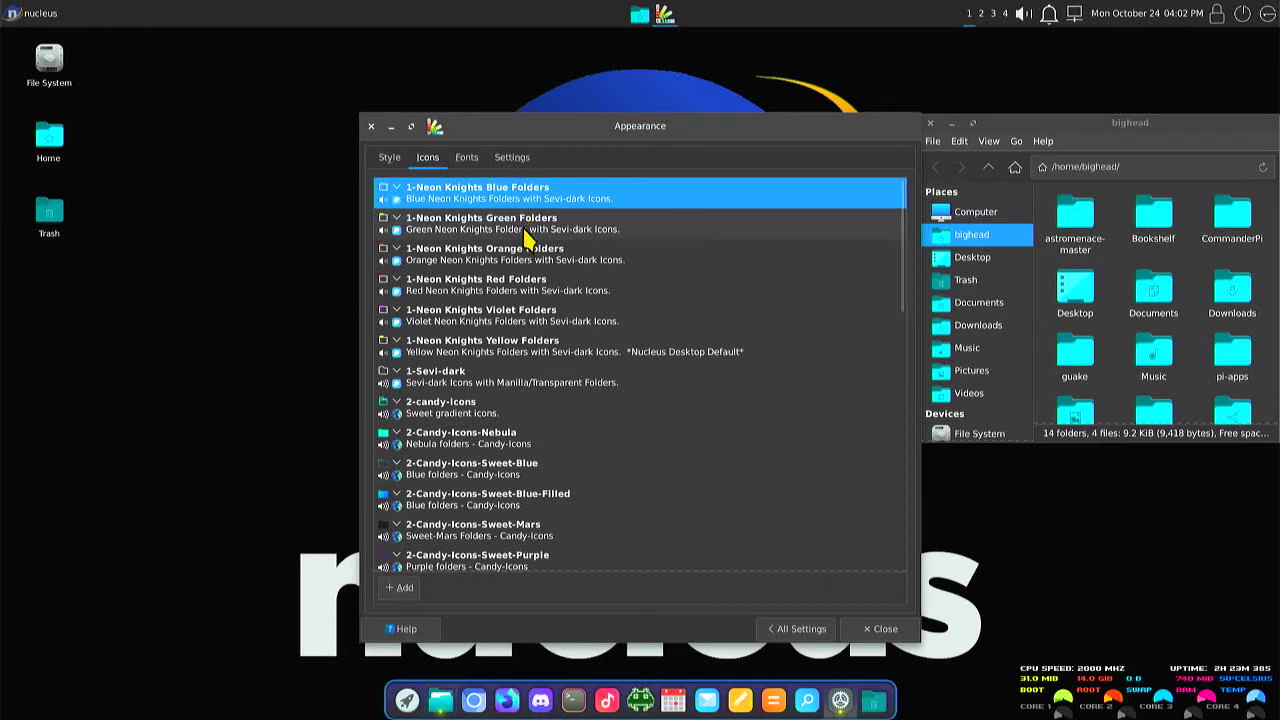
click(527, 236)
click(531, 257)
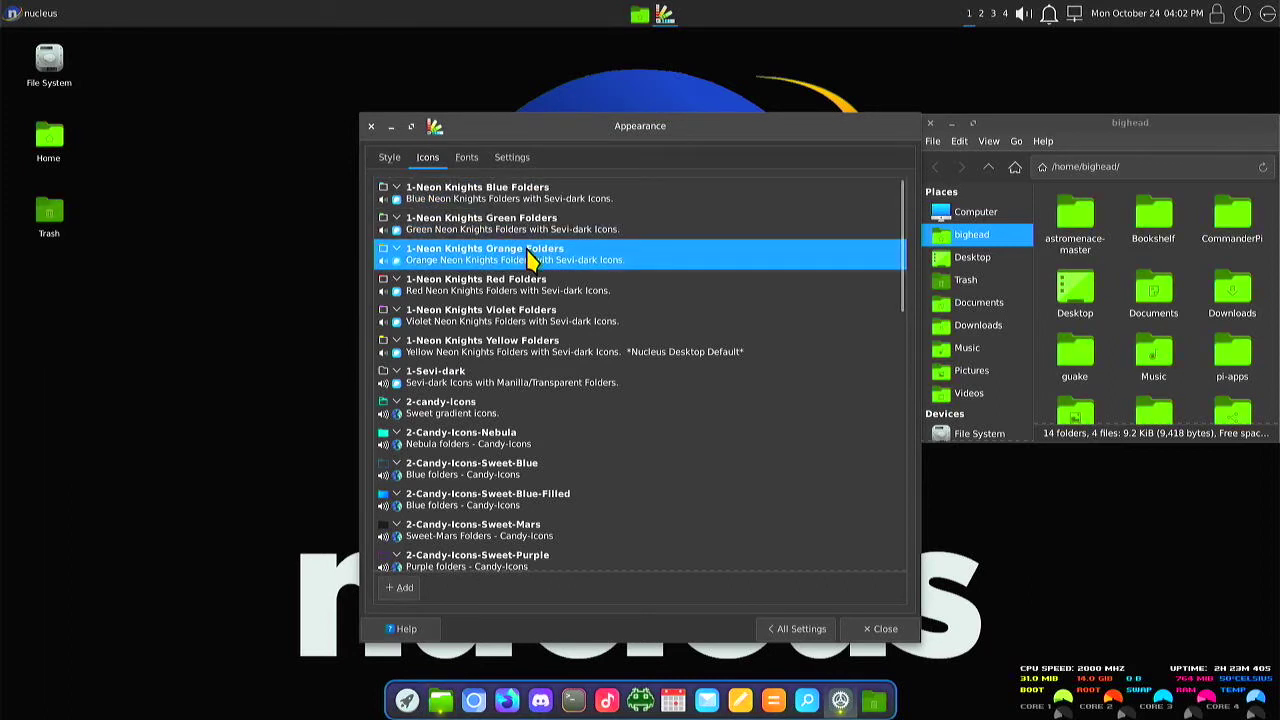
click(531, 288)
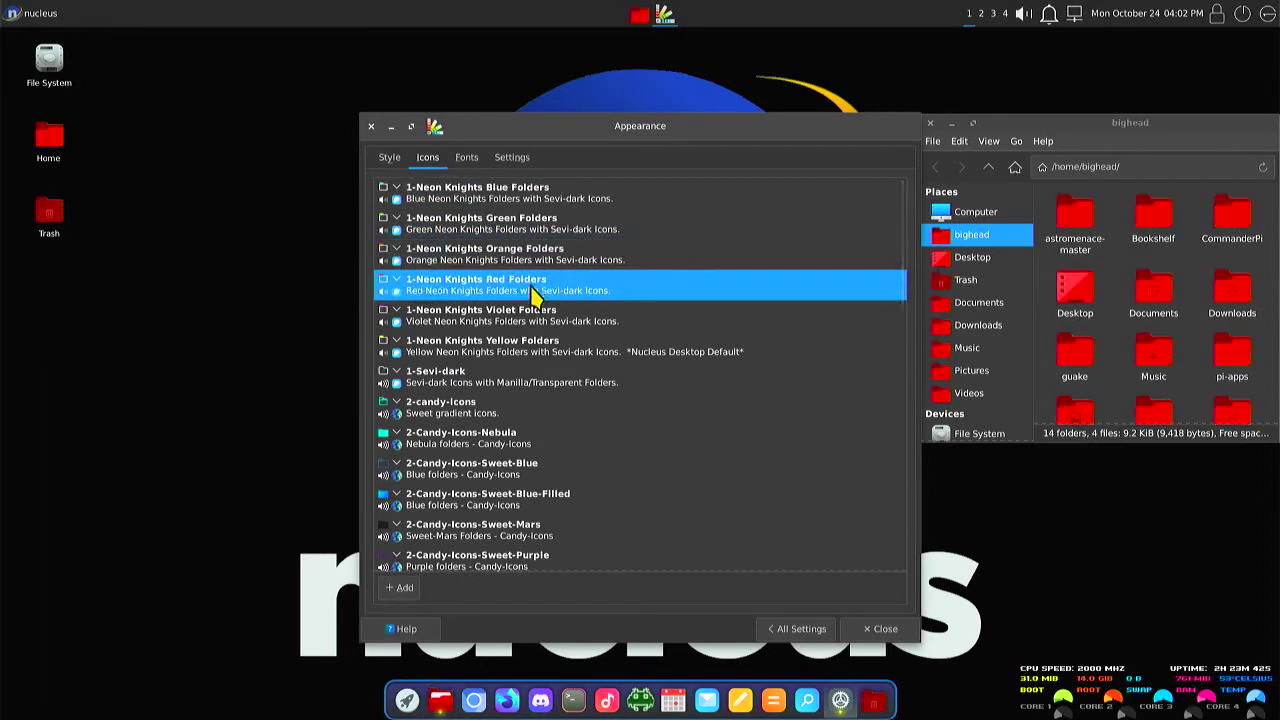
click(530, 328)
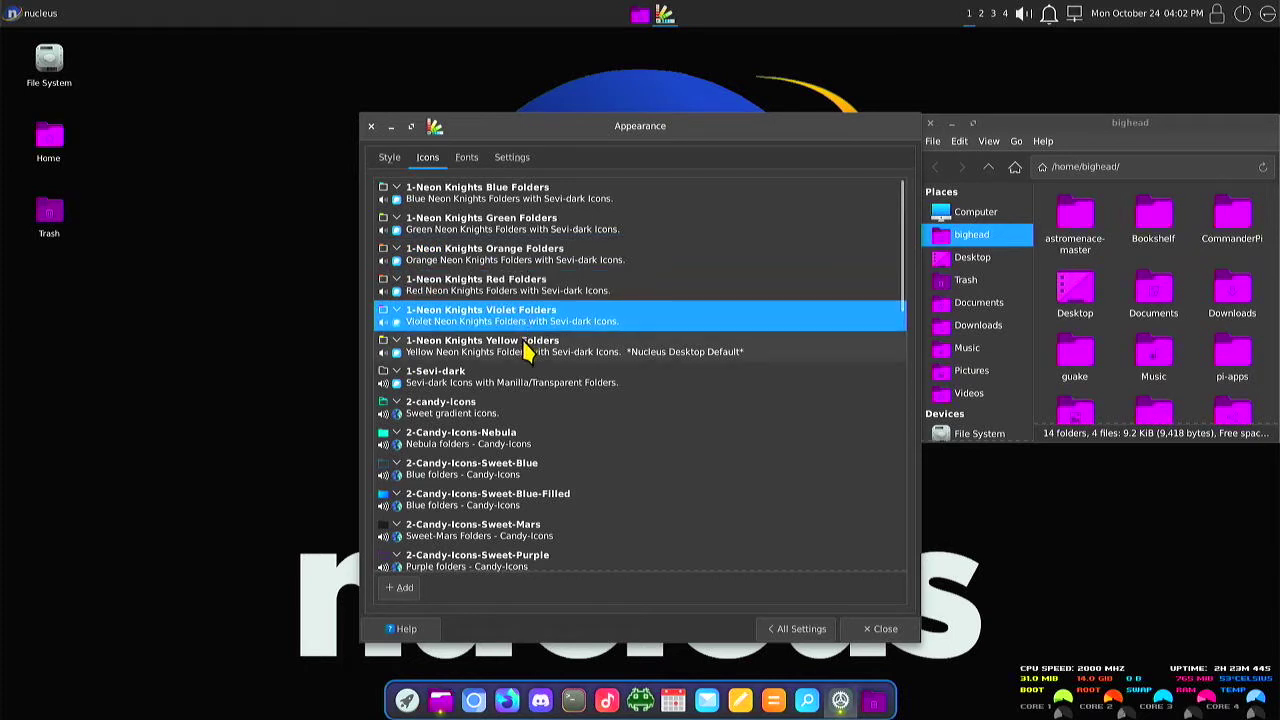
click(524, 340)
click(491, 380)
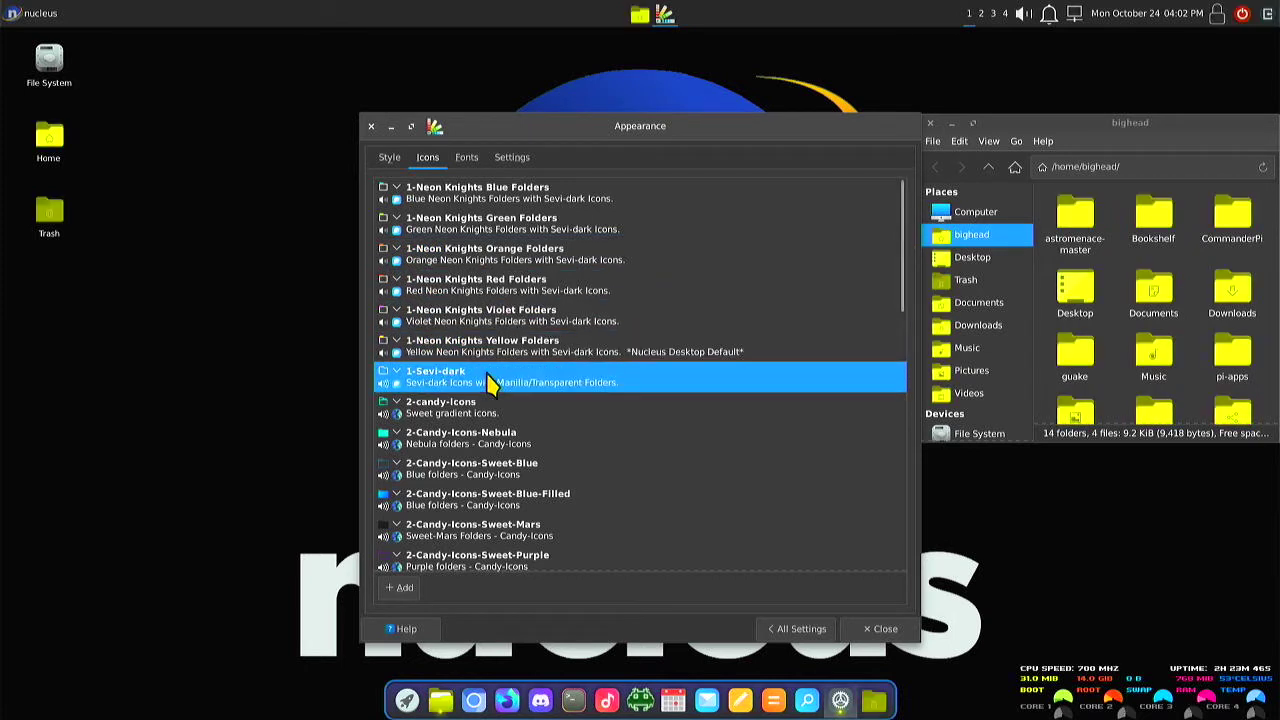
- Try the Candy icon themes in order from 2-Candy-Icons-Nebula through 2-Candy-Icons-Sweet-Red-Filled
click(472, 443)
click(479, 468)
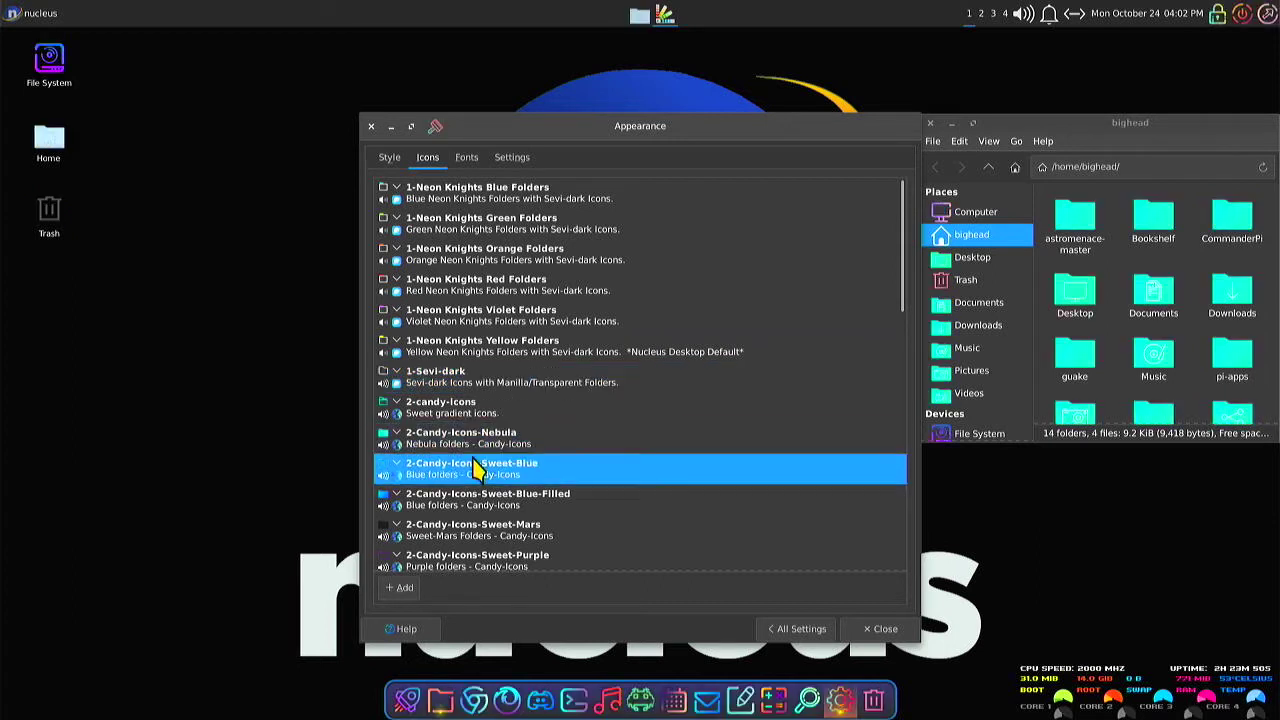
click(486, 505)
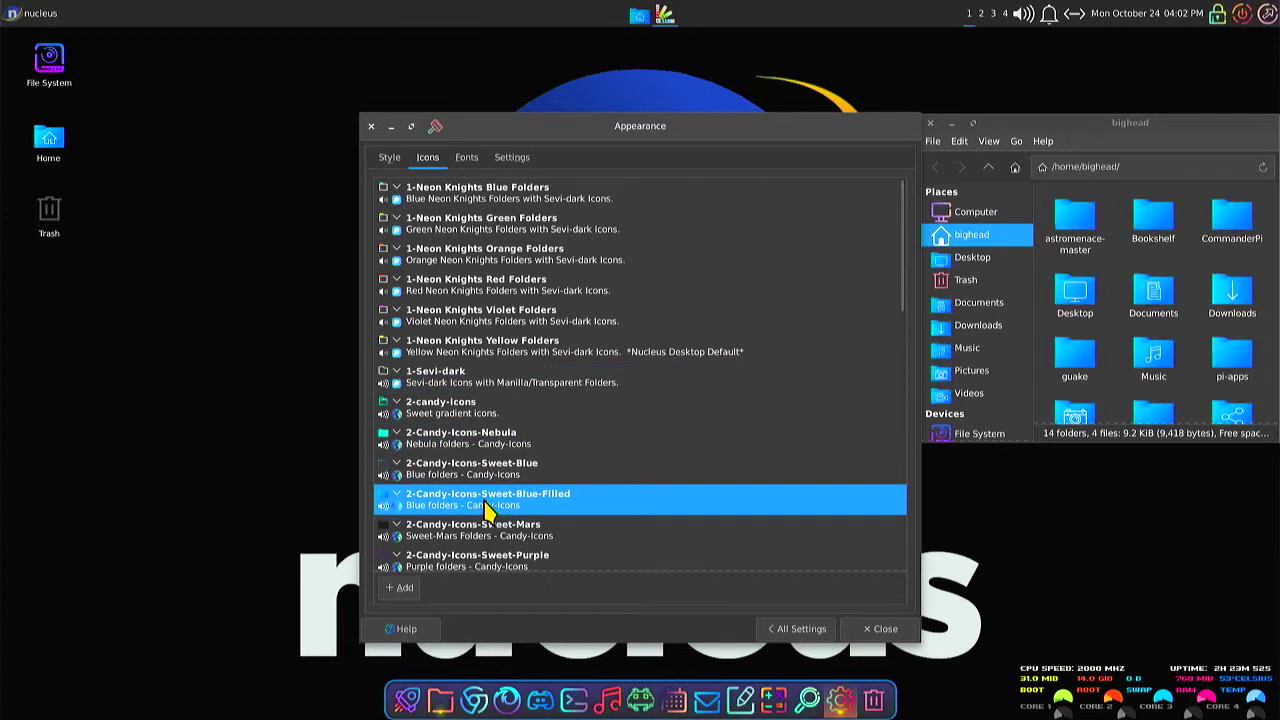
click(493, 537)
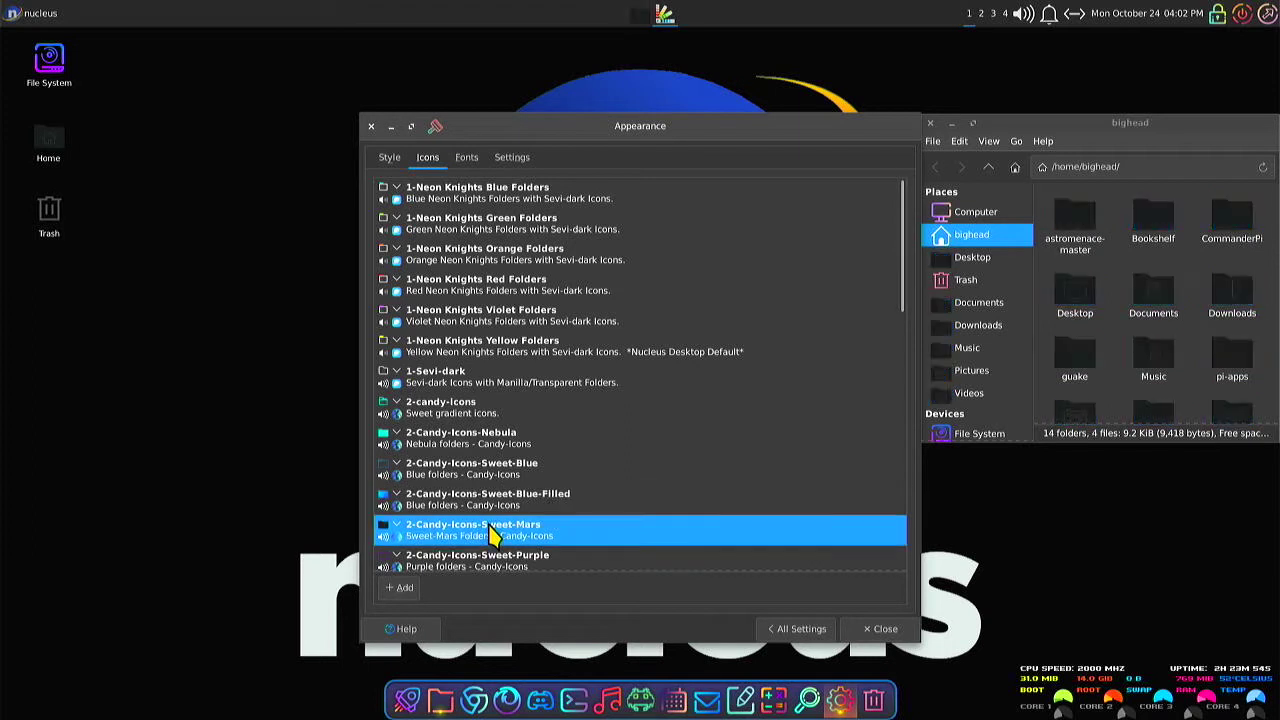
key(Down)
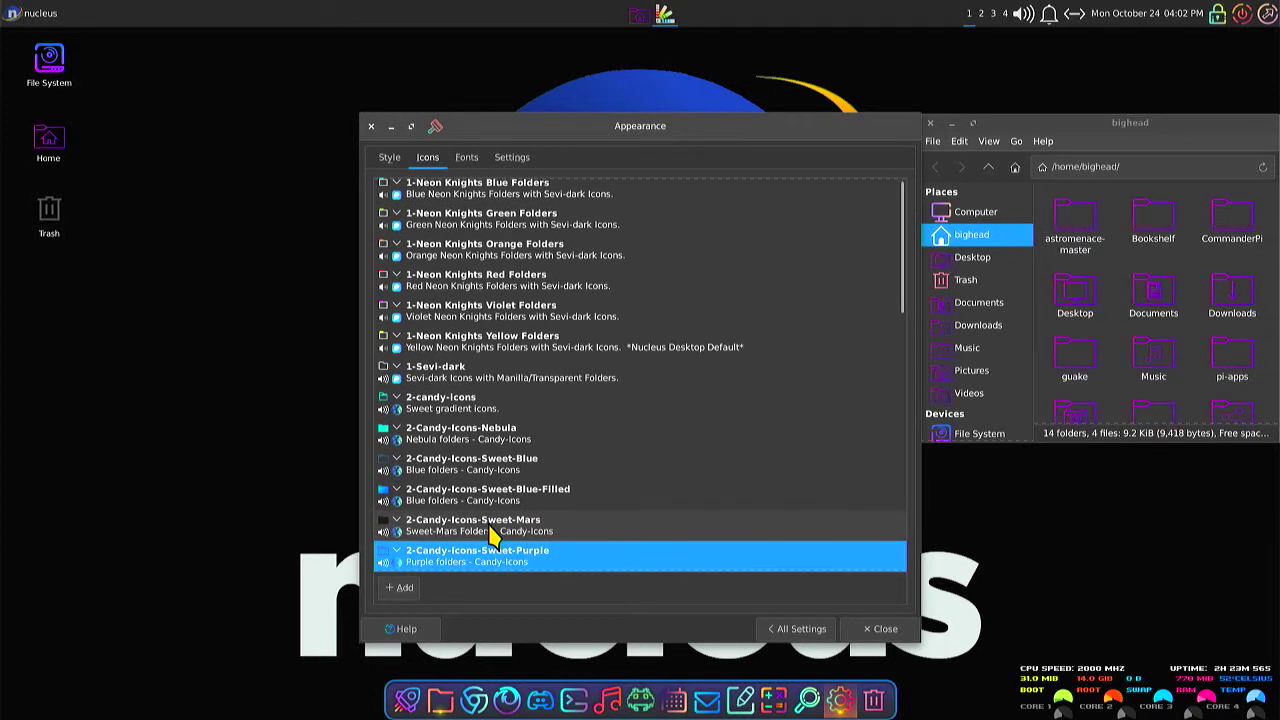
key(Down)
key(Down)
key(Down)
key(Down)
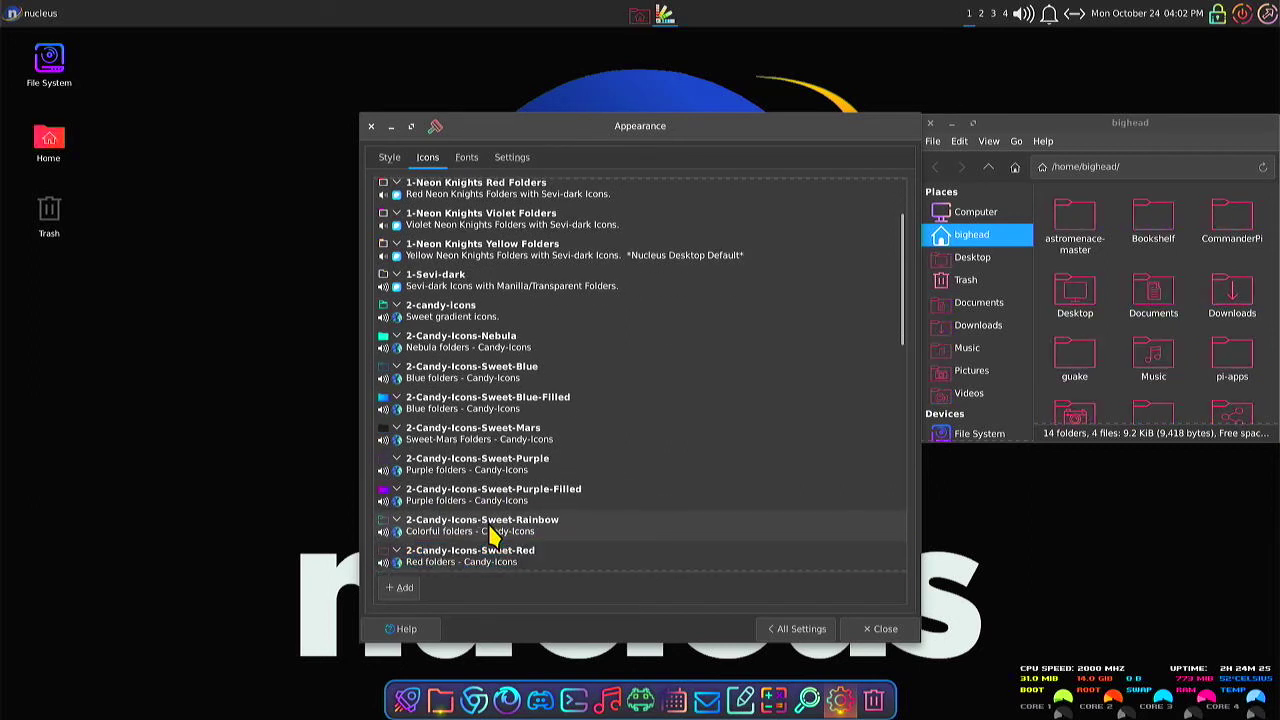
- Go through the Teal and Yellow Candy icon themes and apply the 3-Miya-Candy icon theme
key(Down)
key(Down)
key(Down)
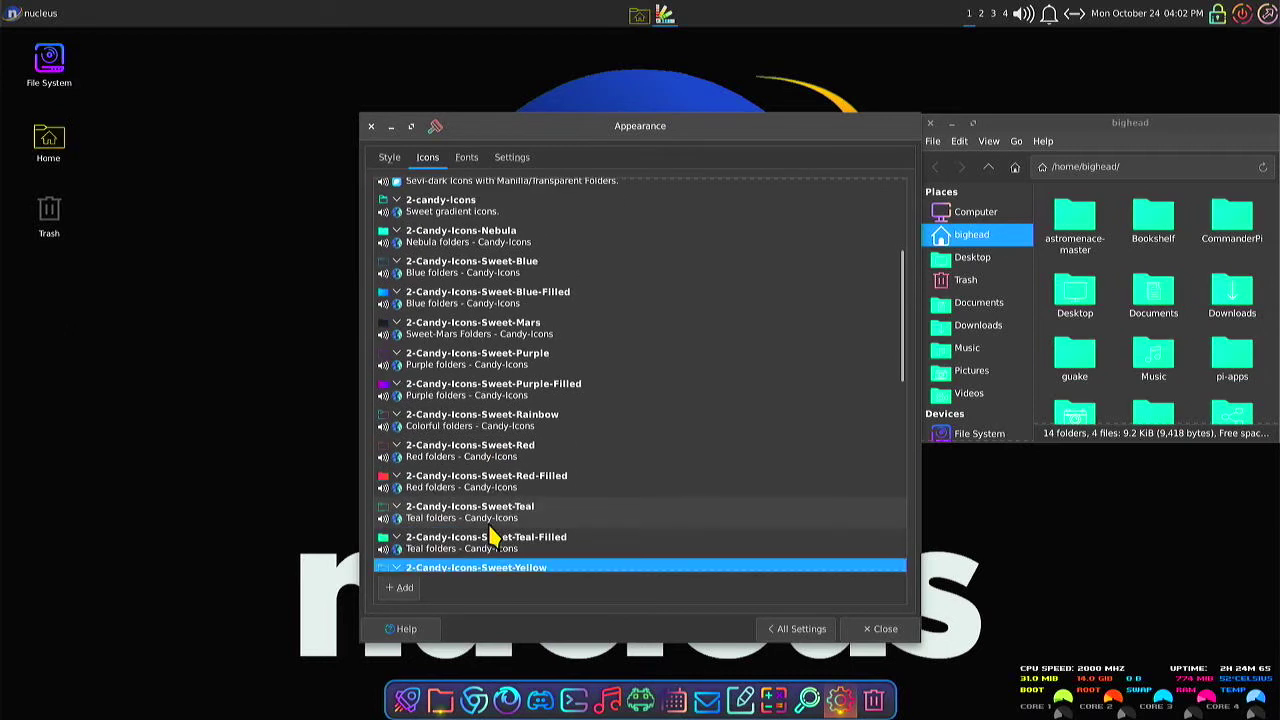
key(Down)
key(Down)
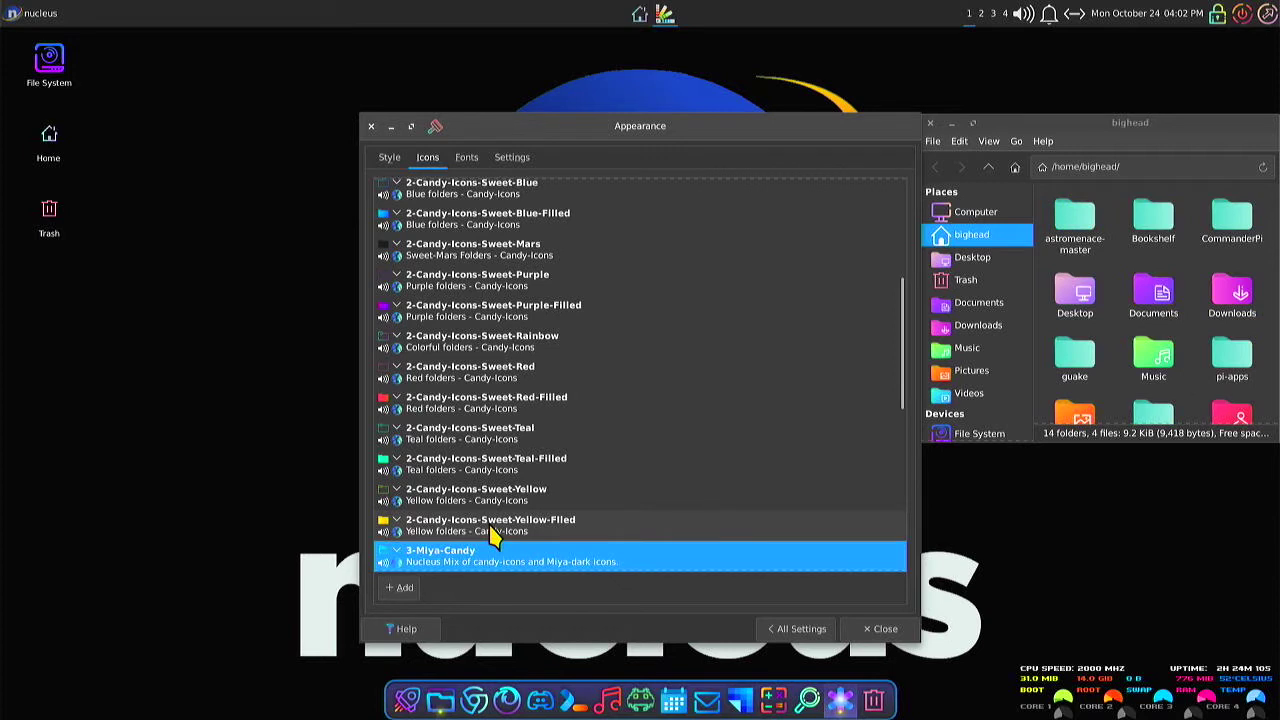
- Try the Miya-Candy icon themes in order from 3-Miya-Candy-Nebula through the Sweet-Blue variants to 3-Miya-Candy-Sweet-Mars
key(Down)
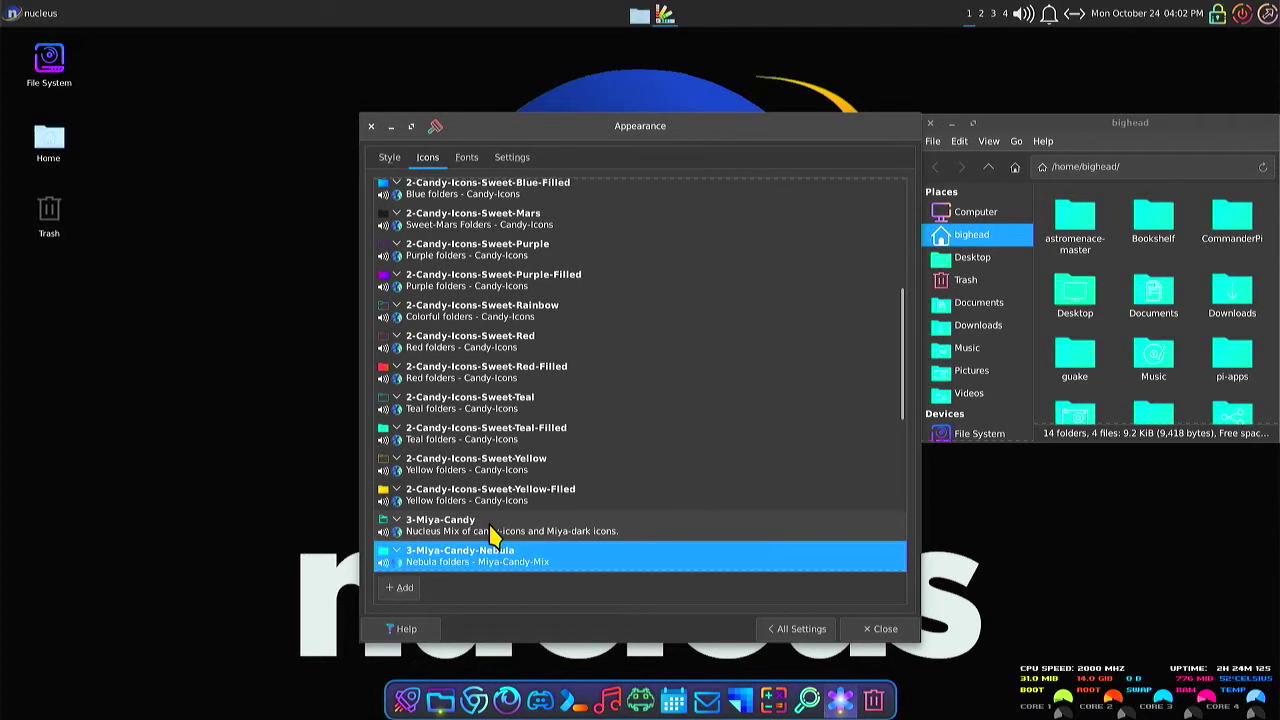
key(Down)
key(Down)
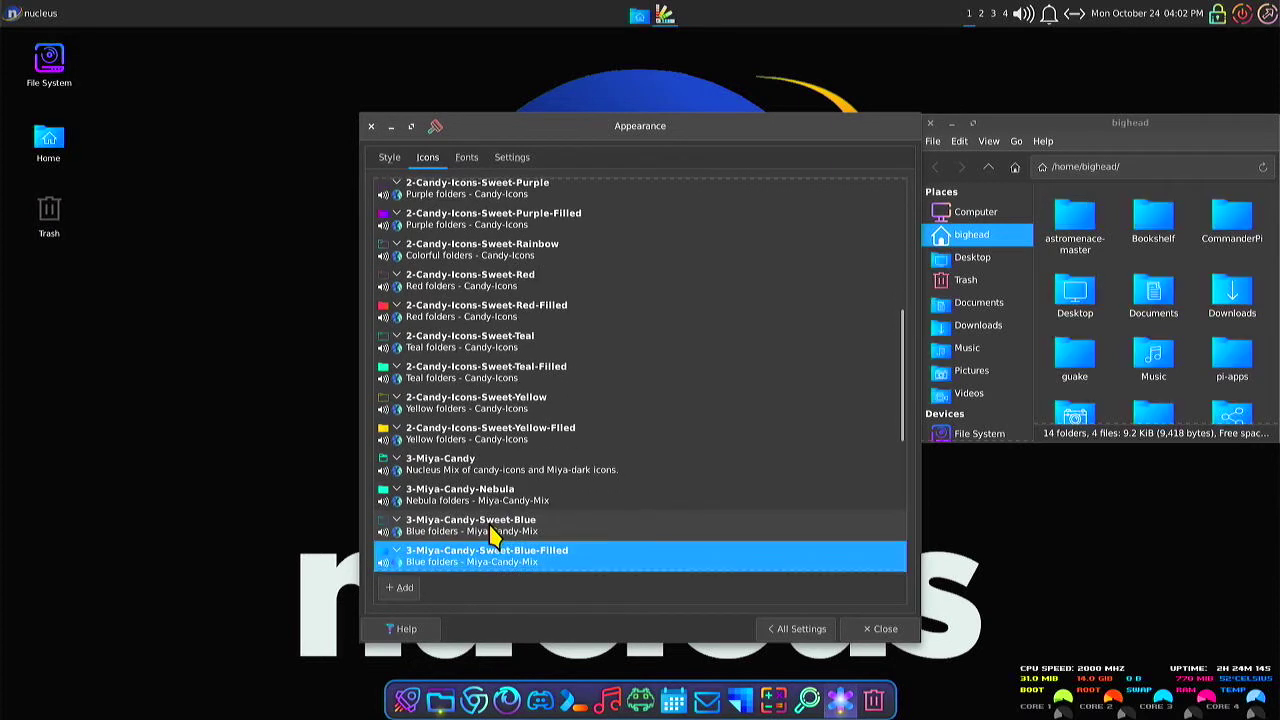
key(Down)
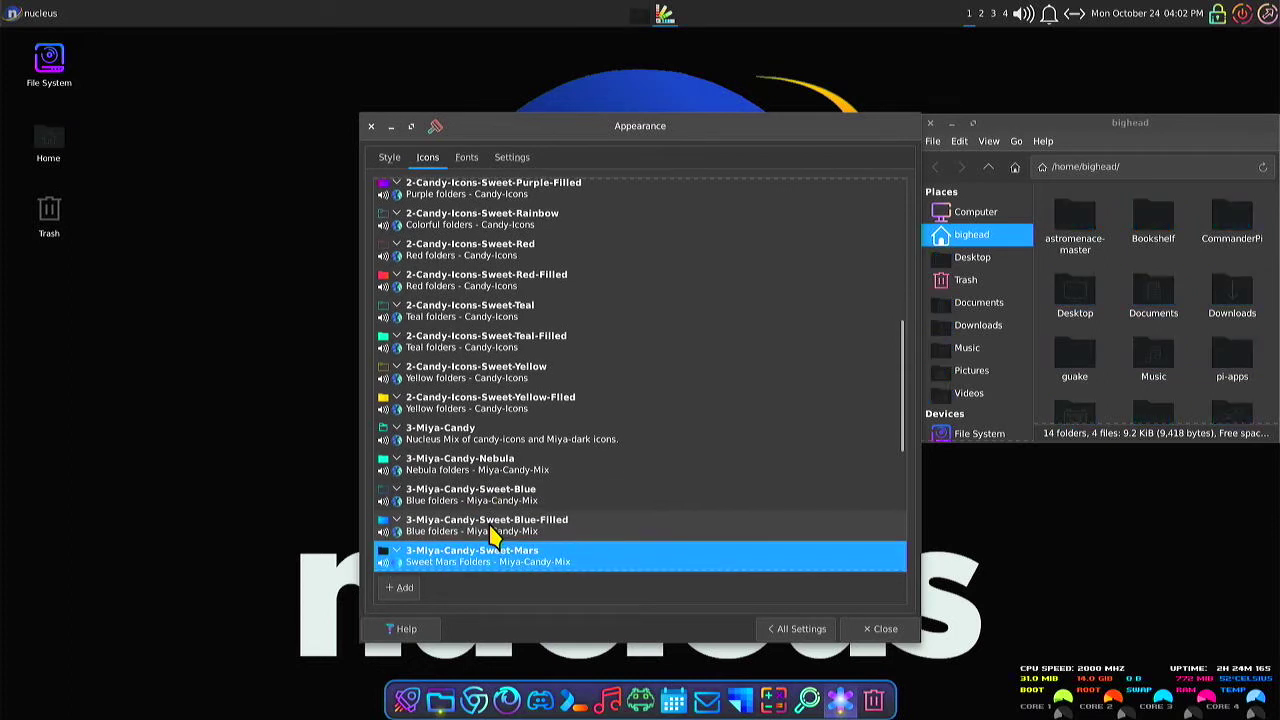
key(Up)
key(Up)
key(Down)
key(Down)
- Try the Purple and Red Miya-Candy icon themes, apply 3-Miya-Candy-Sweet-Rainbow and show the remaining icon themes
key(Down)
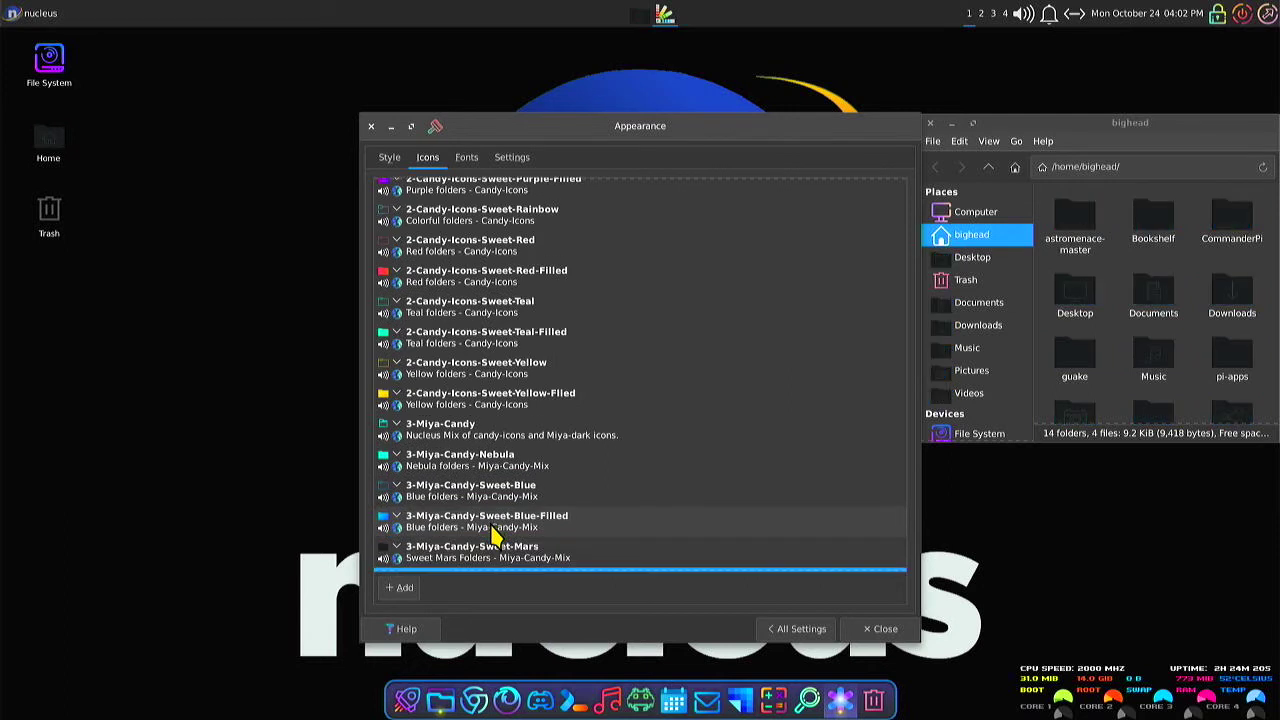
key(Down)
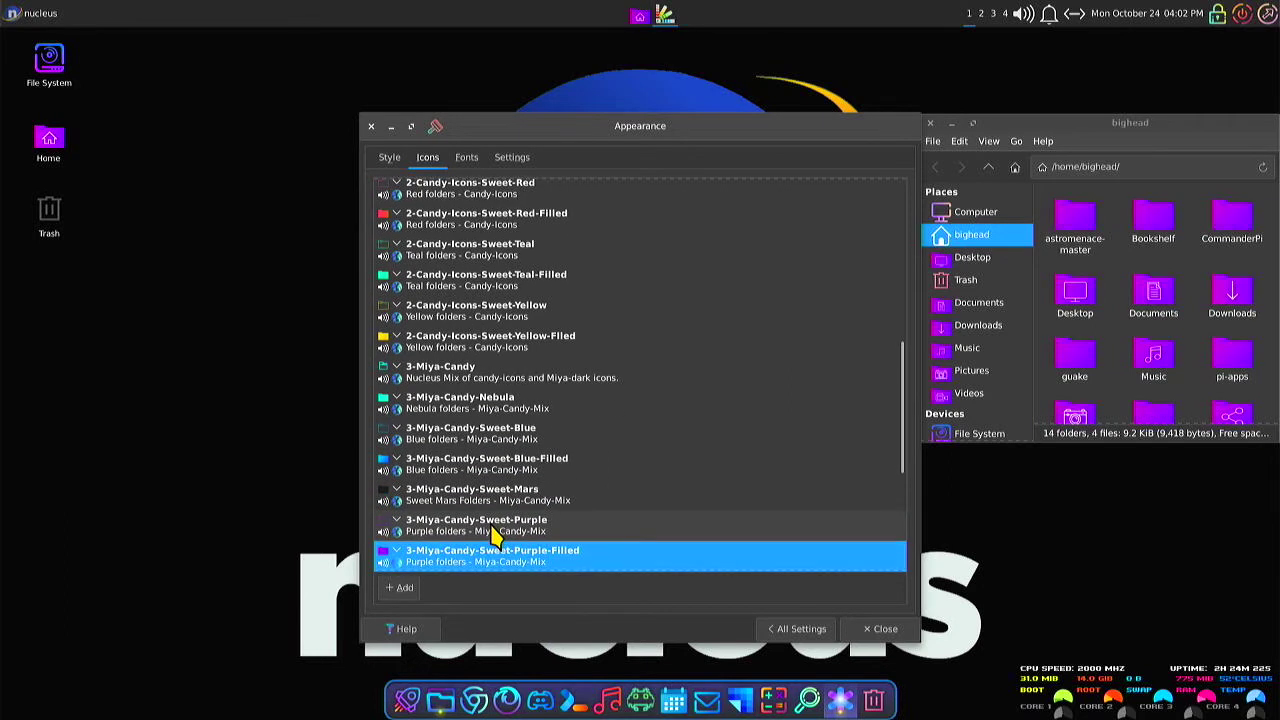
key(Down)
key(Down)
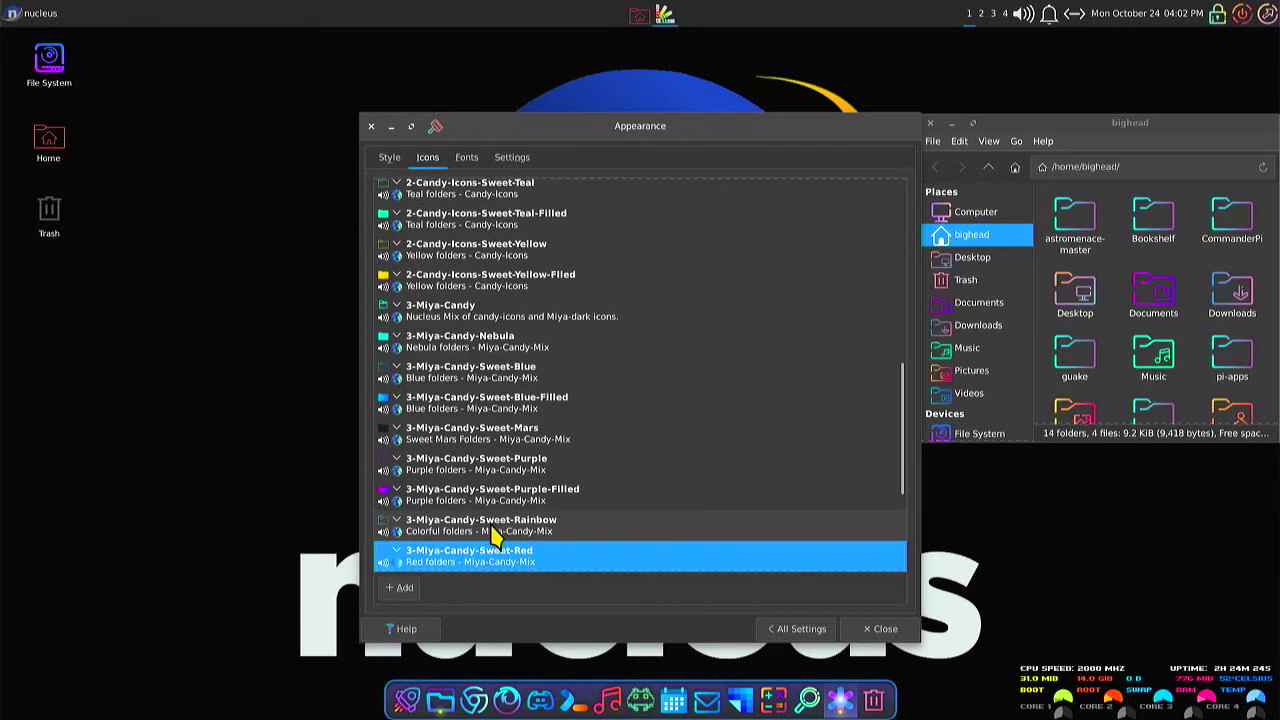
key(Down)
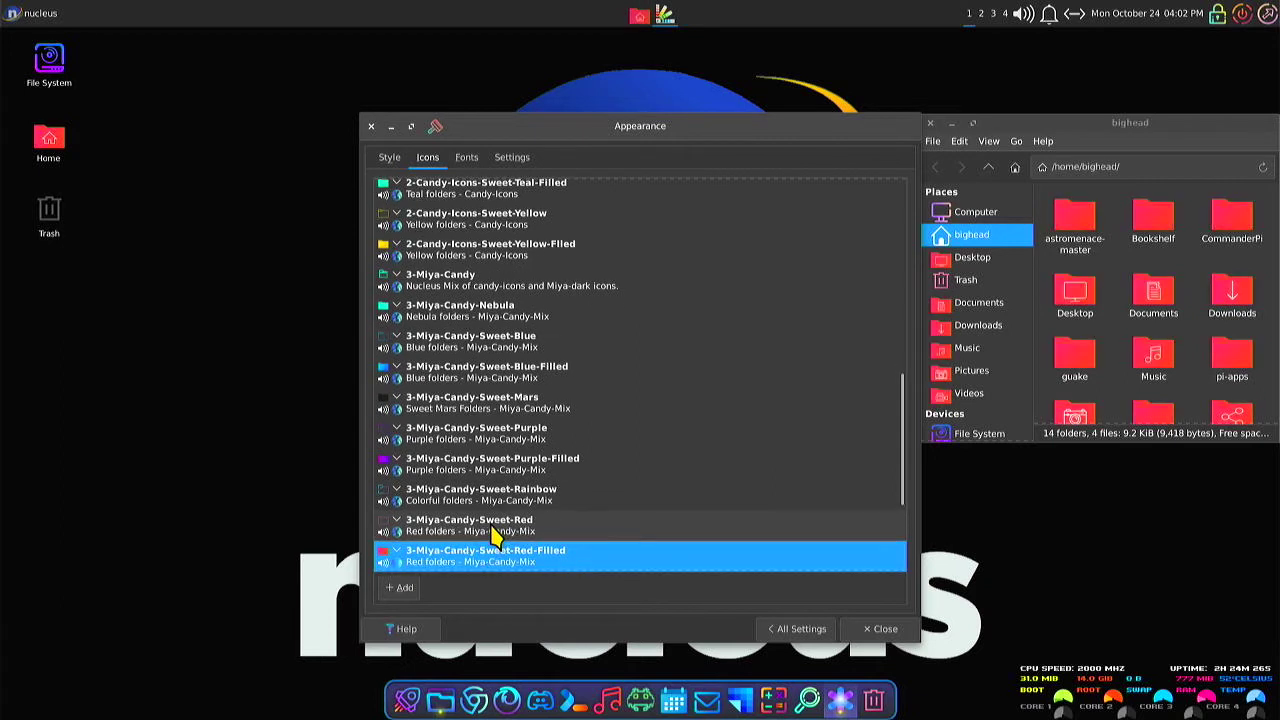
click(512, 505)
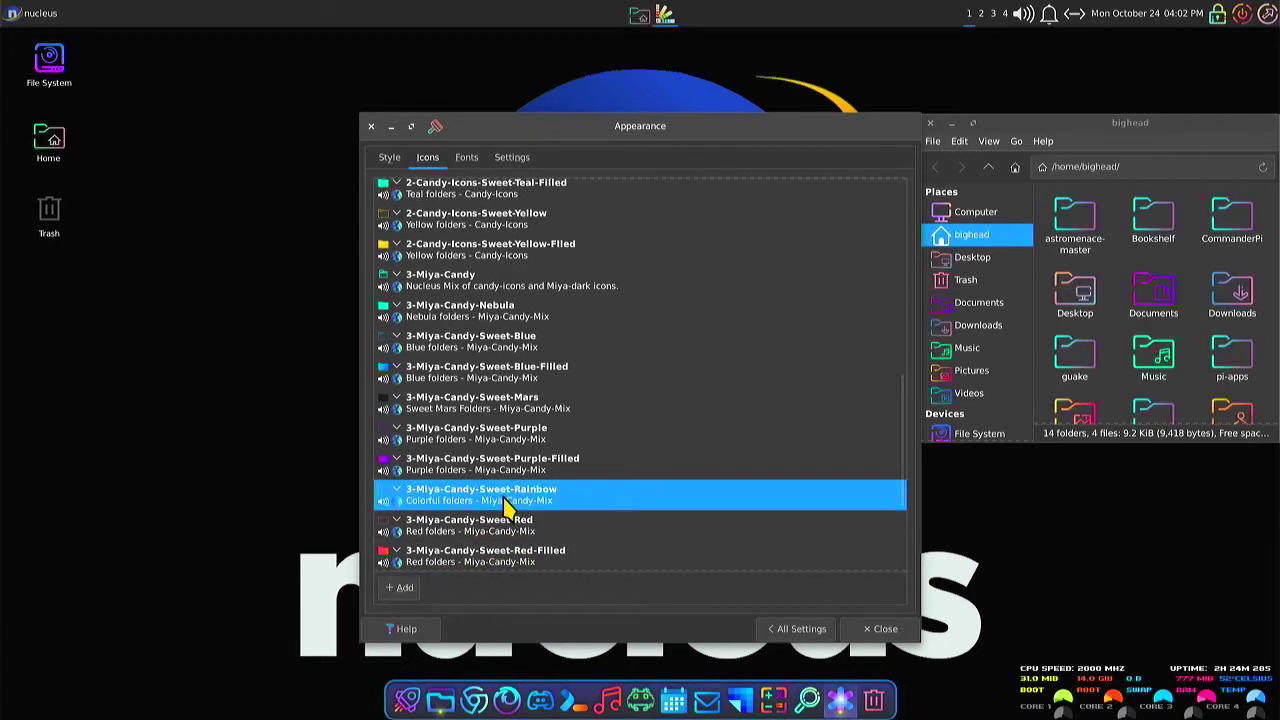
scroll(507, 508, down, 1)
scroll(507, 508, down, 1)
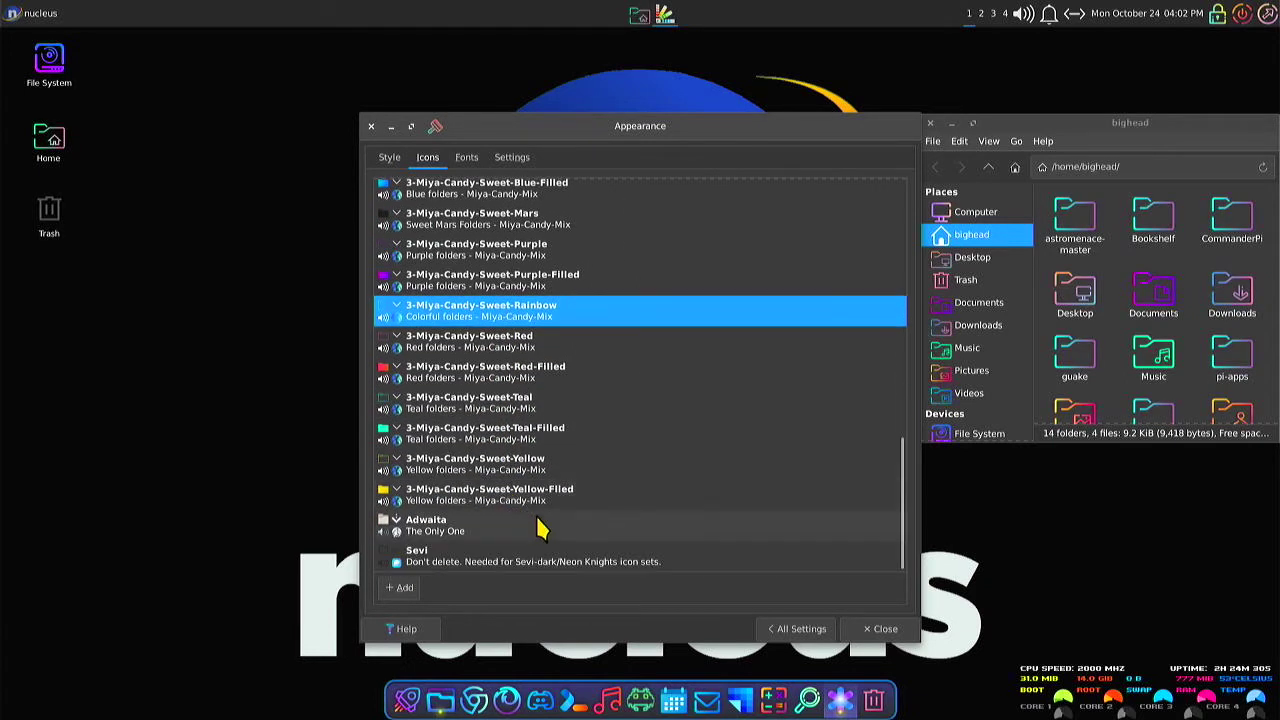
- Go from Appearance to the full settings overview, open [XYZ] Settings and close the Settings window
click(806, 632)
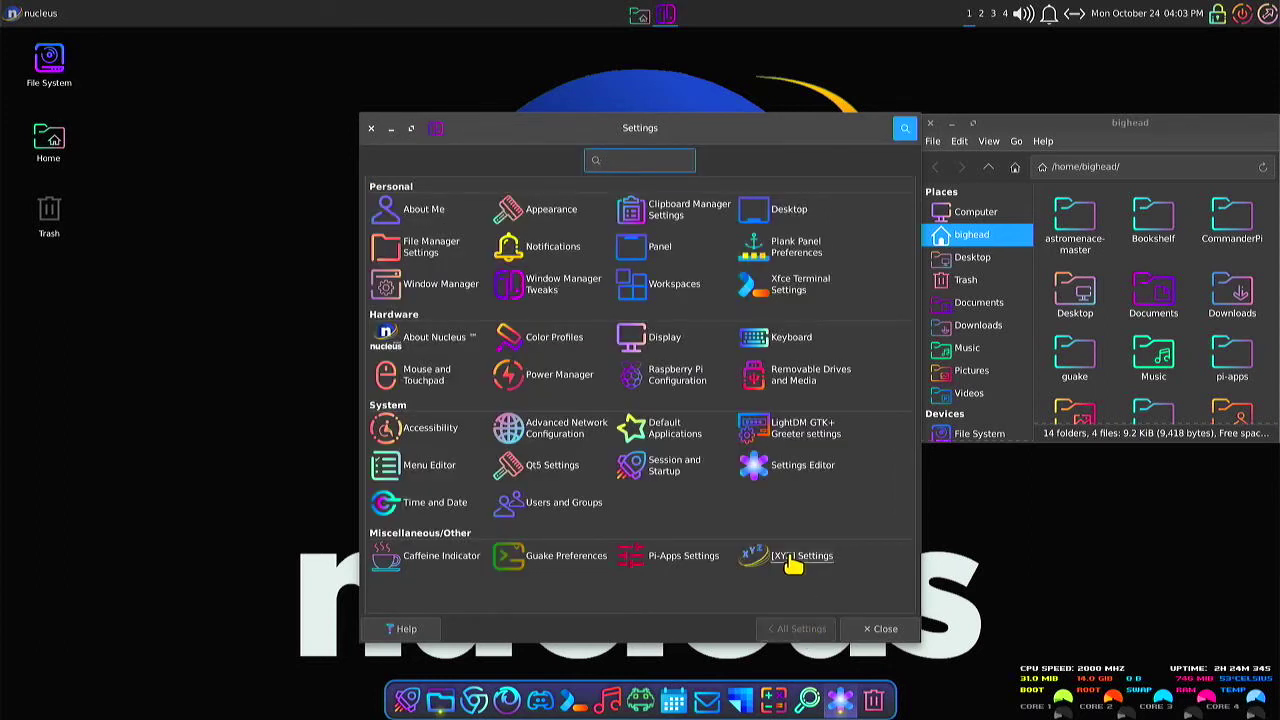
click(790, 564)
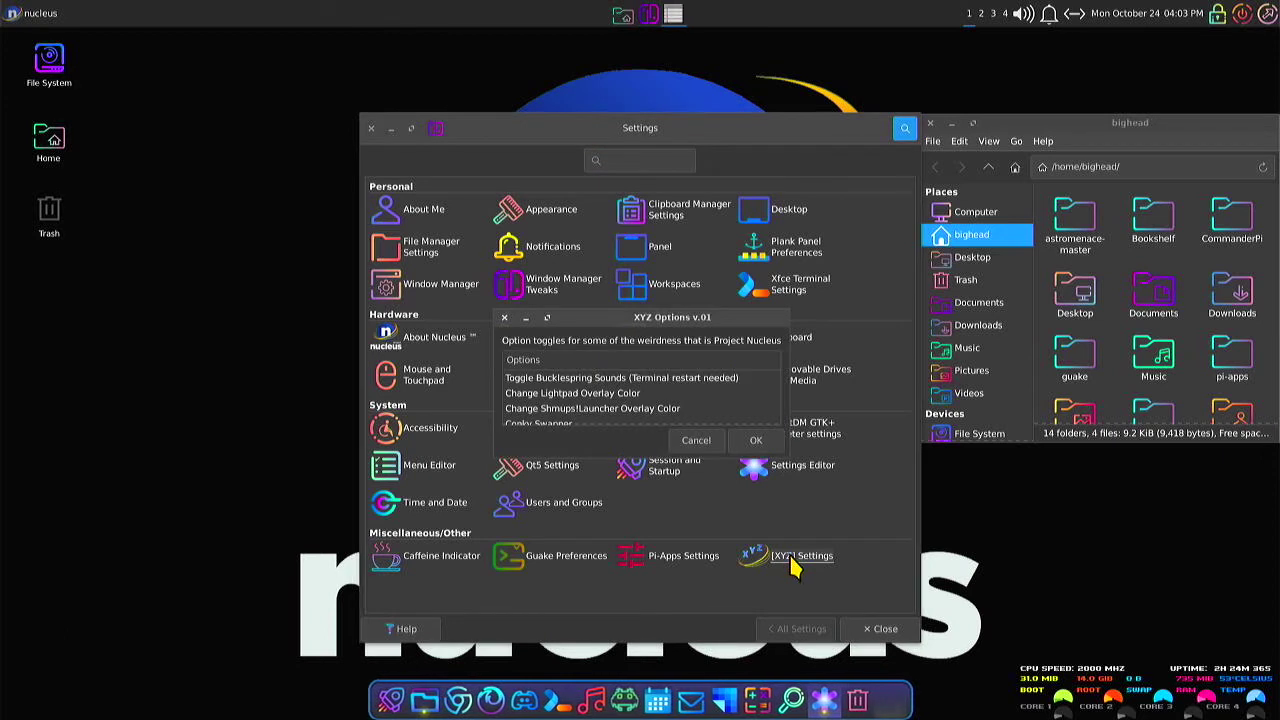
click(870, 632)
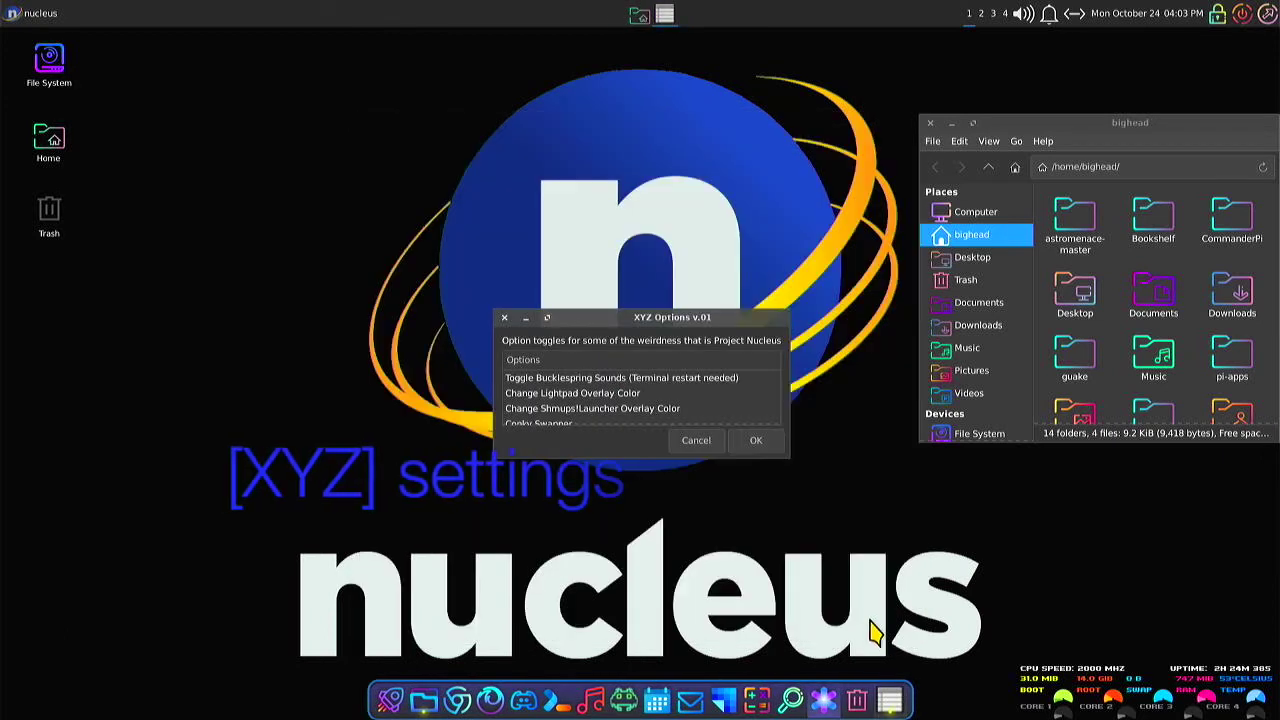
- Change the Lightpad overlay color and check the new overlay in the application launcher
click(596, 394)
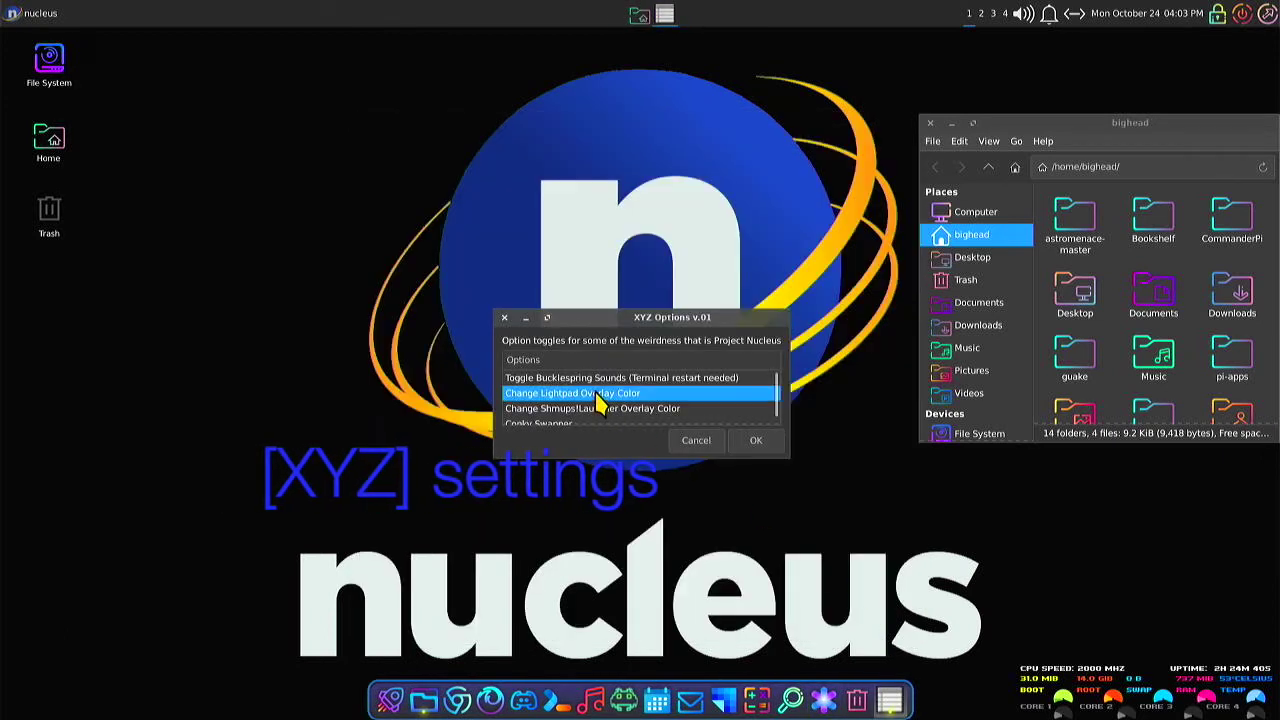
click(752, 441)
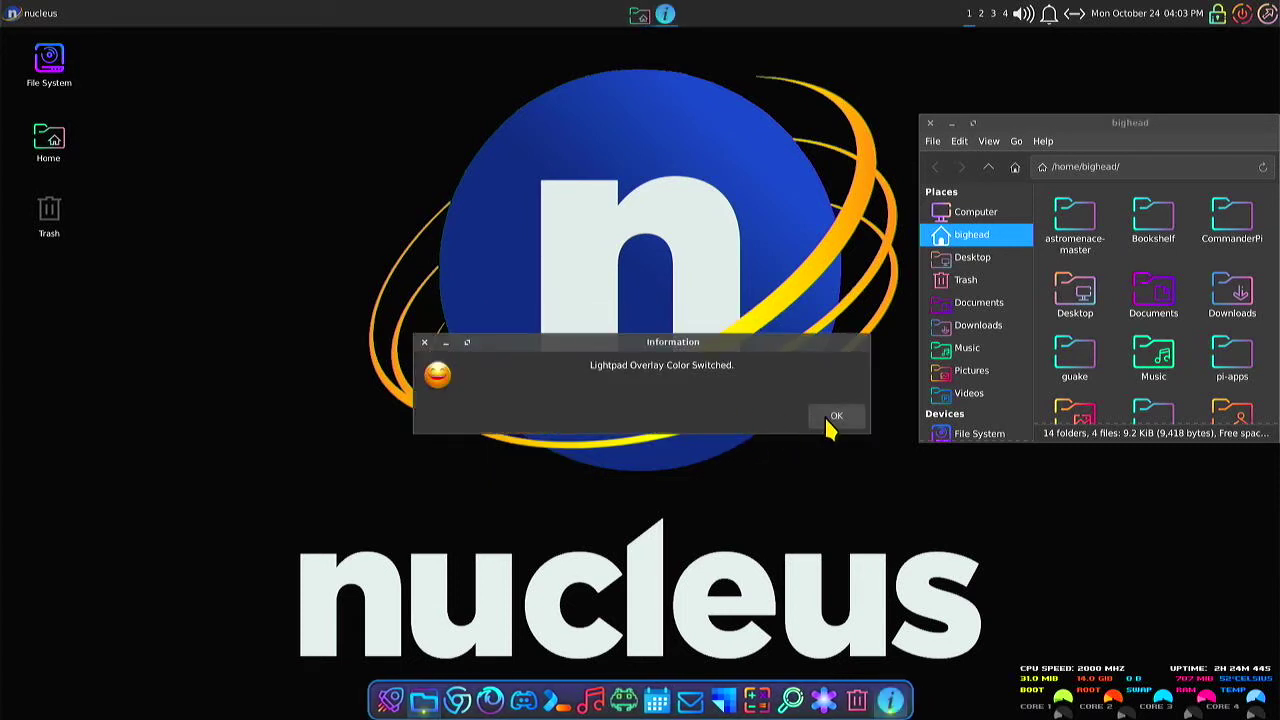
click(832, 418)
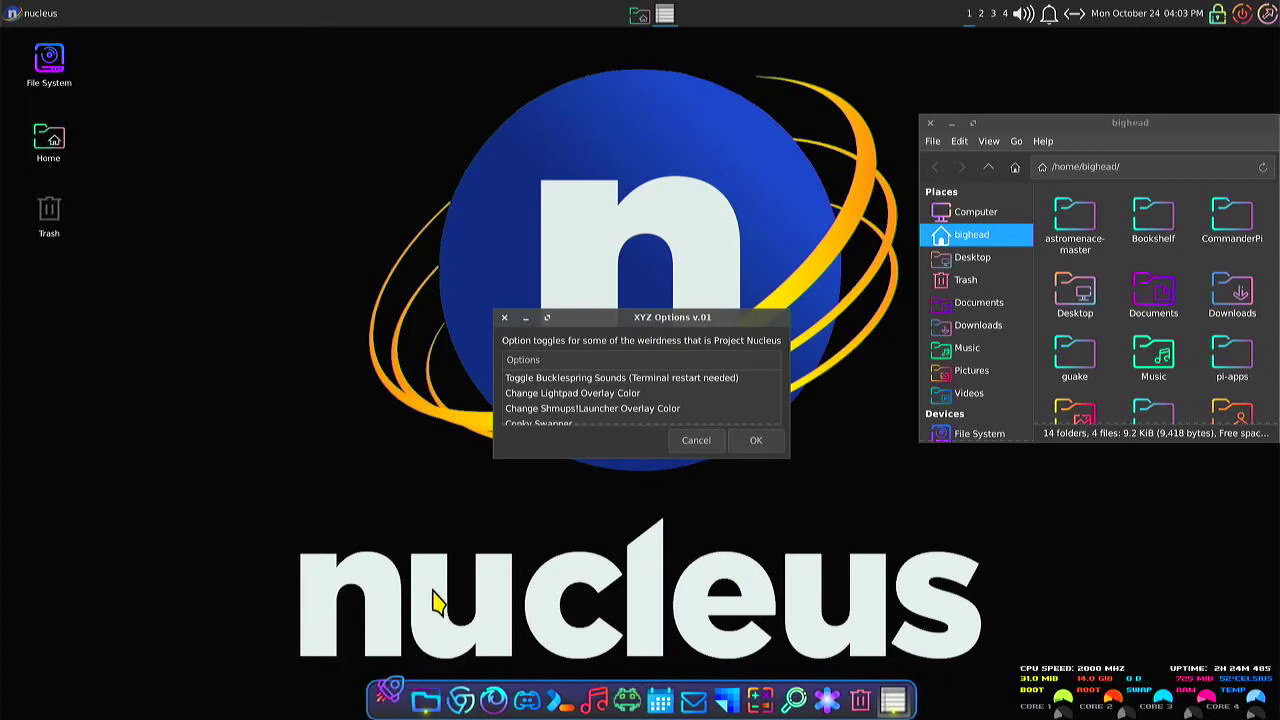
key(super)
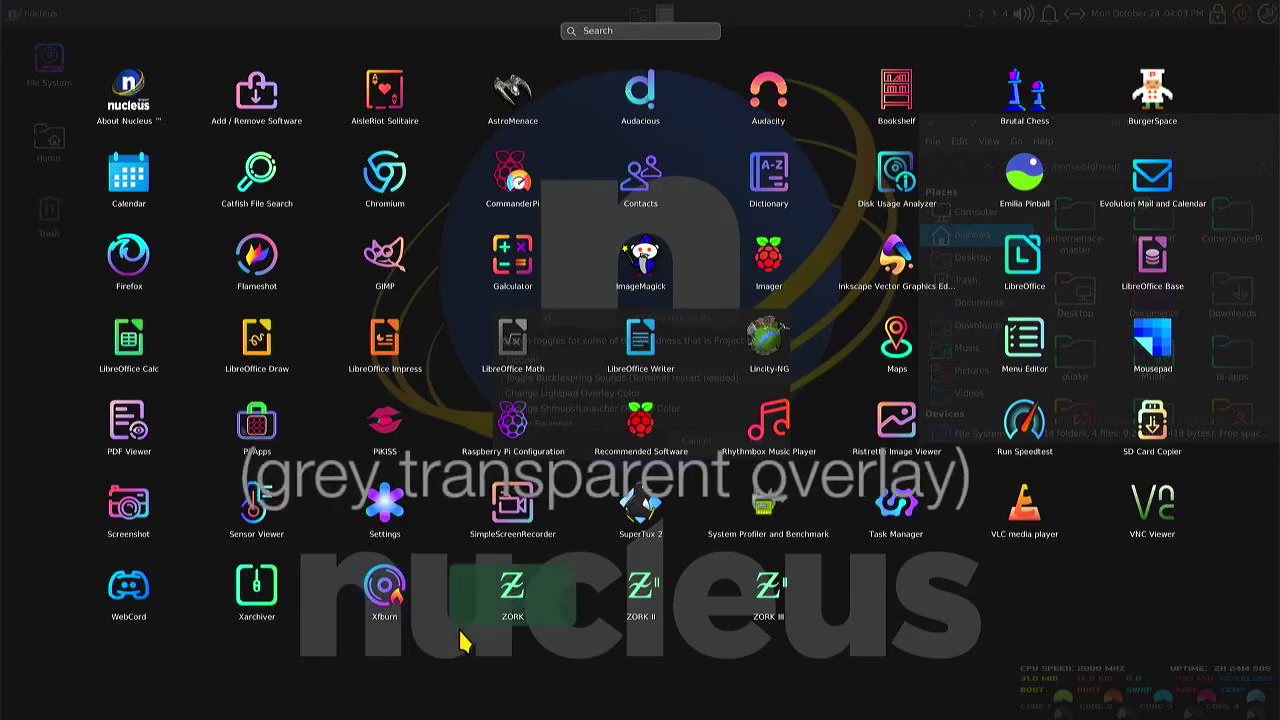
click(476, 662)
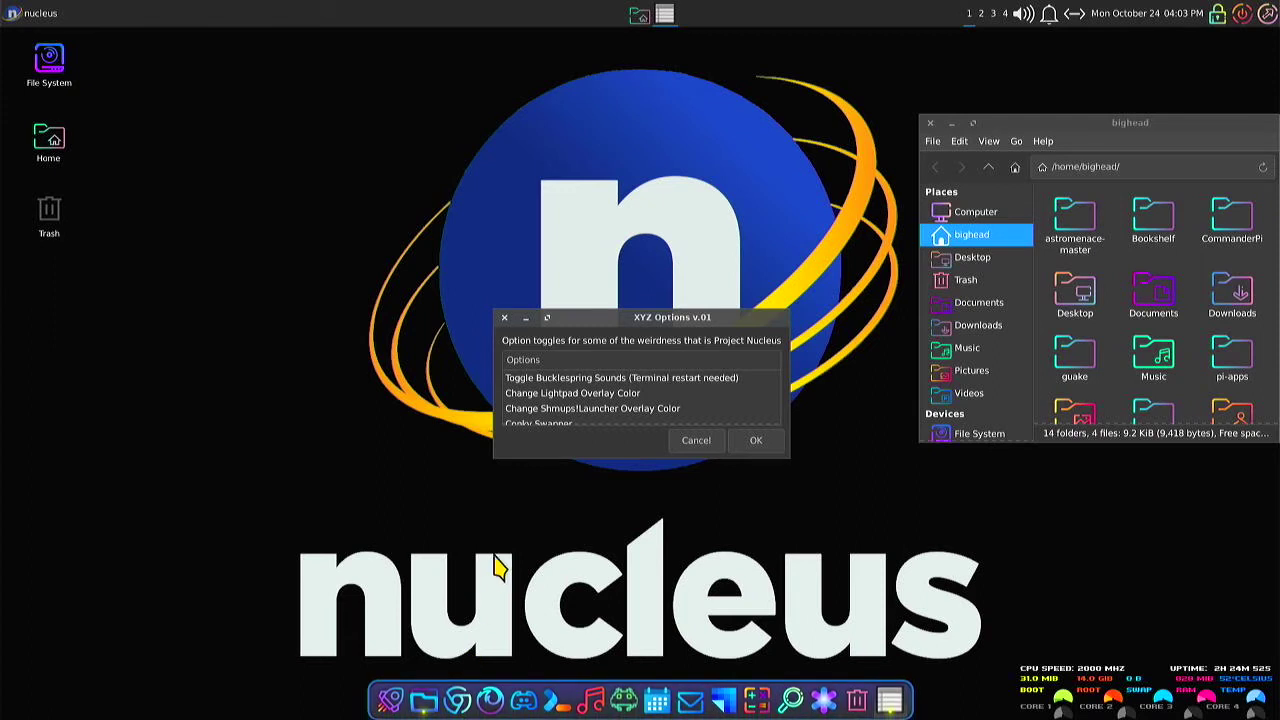
- Change the Shmups!Launcher overlay color and check the new overlay in the games launcher
click(609, 410)
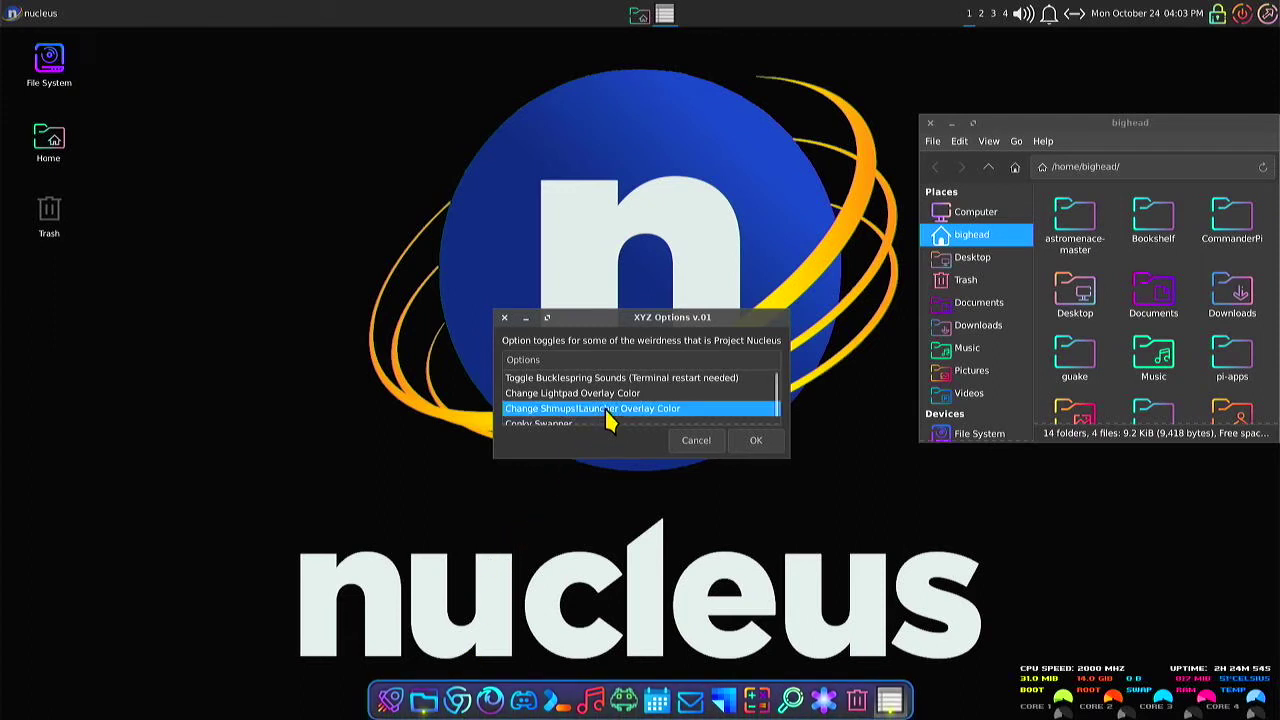
click(745, 442)
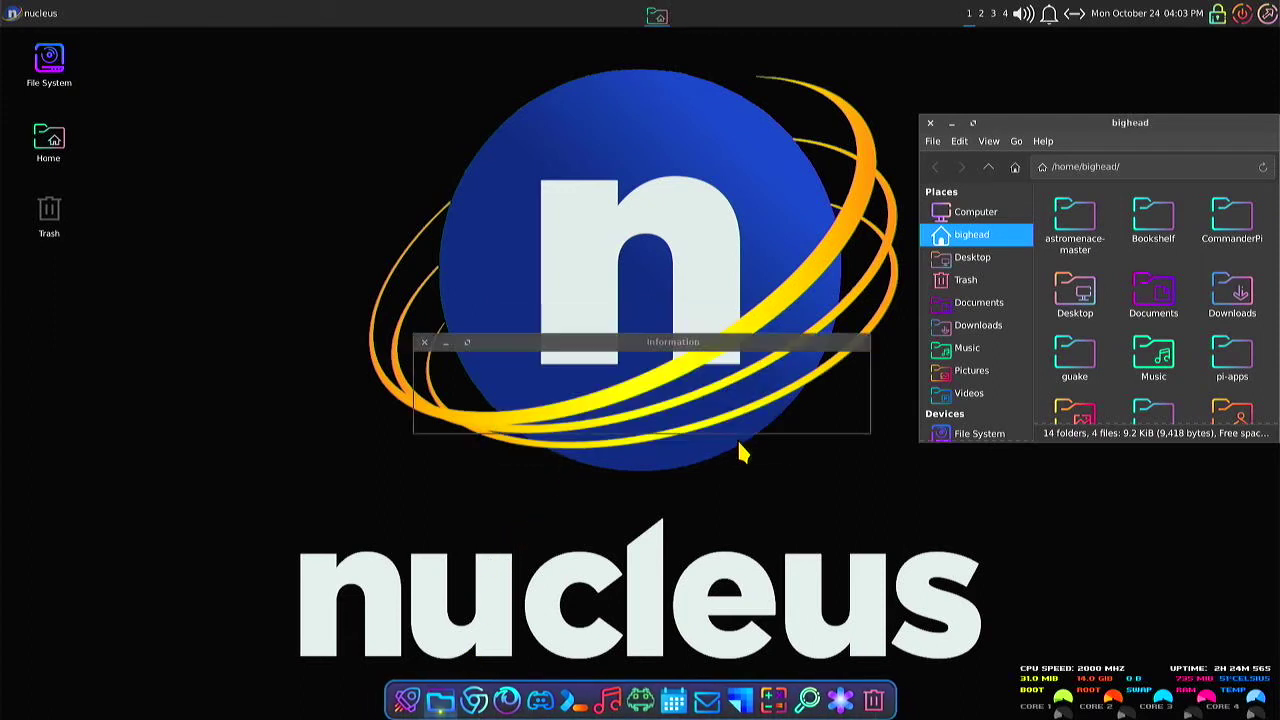
click(834, 418)
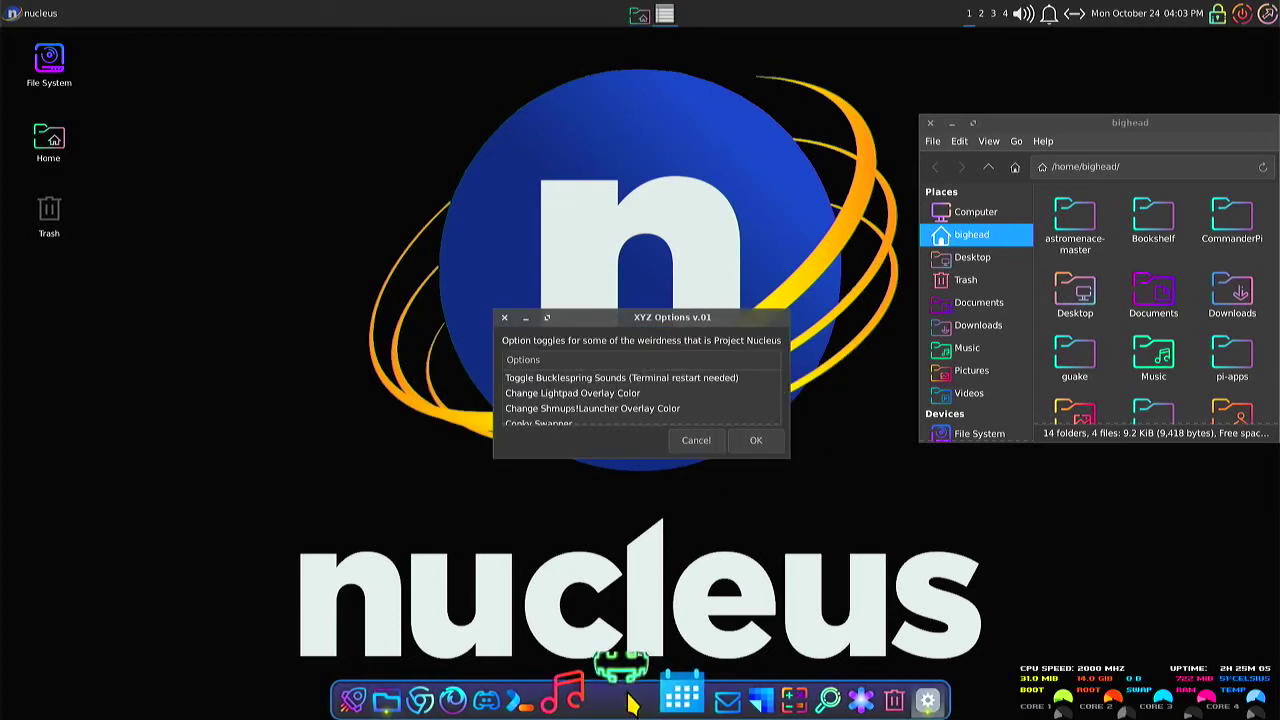
key(super+g)
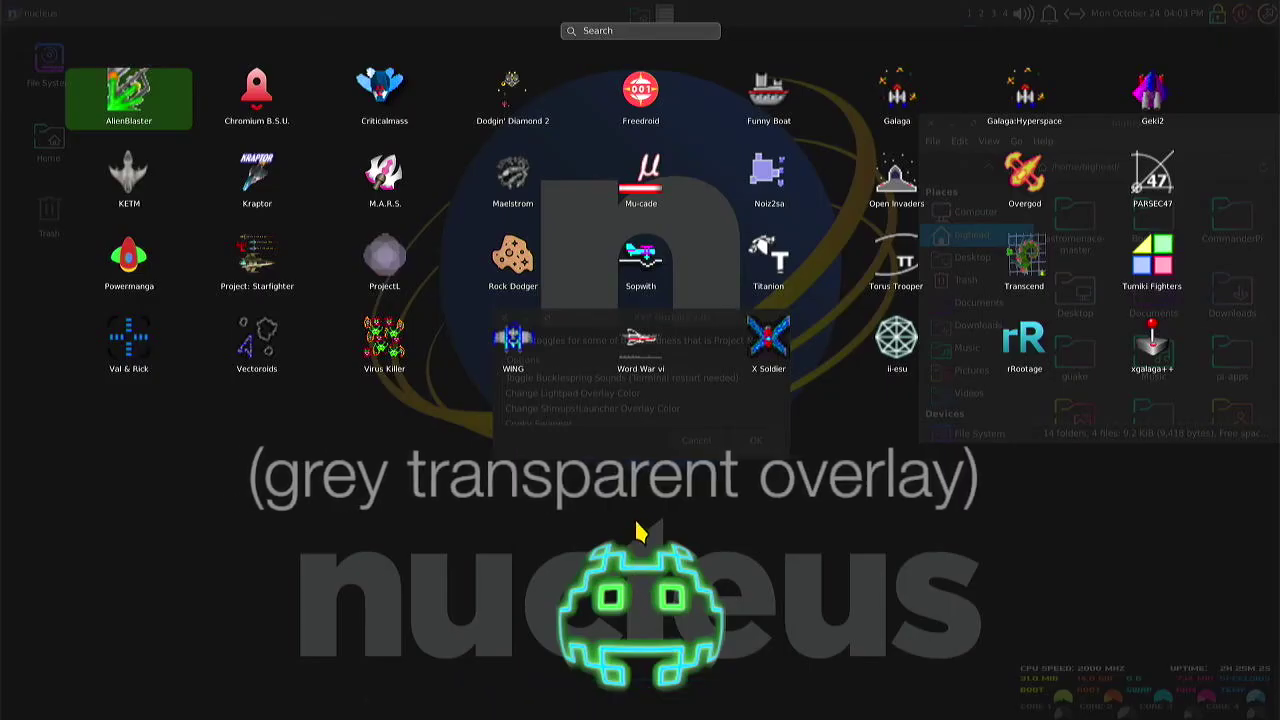
key(Escape)
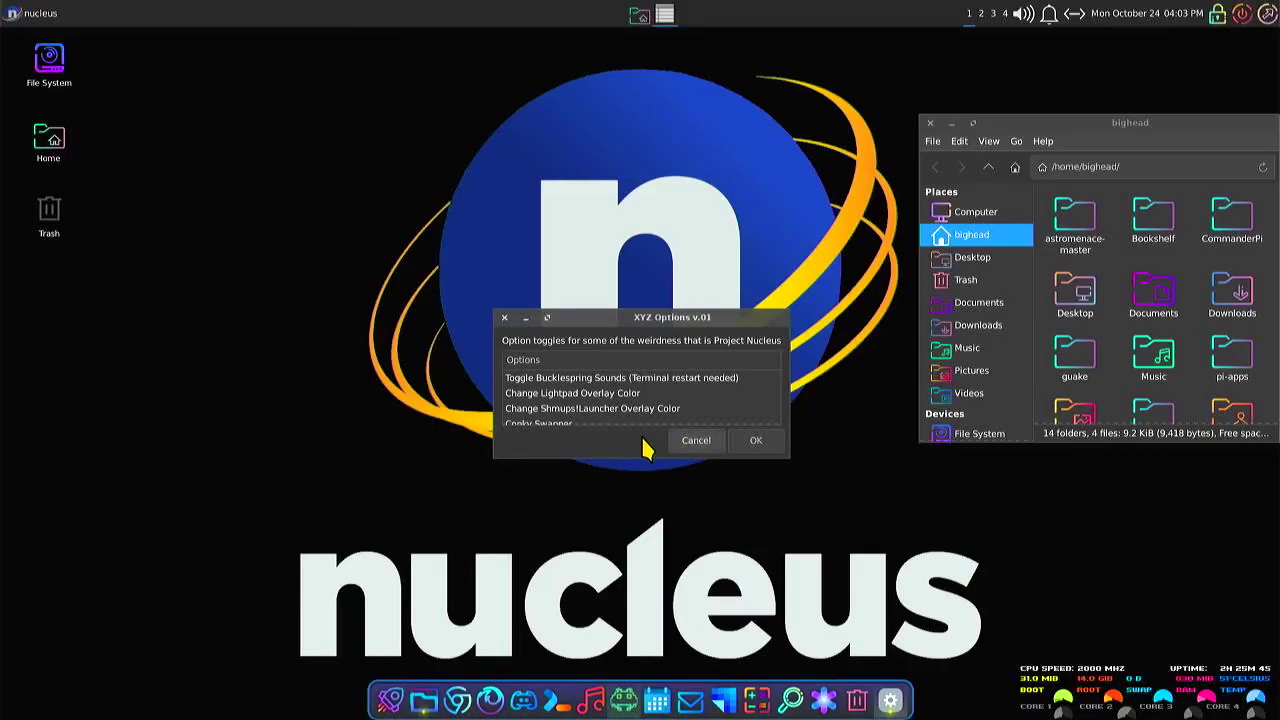
- Run the Conky Swapper from the XYZ options and dismiss its notice
scroll(604, 425, down, 1)
click(580, 402)
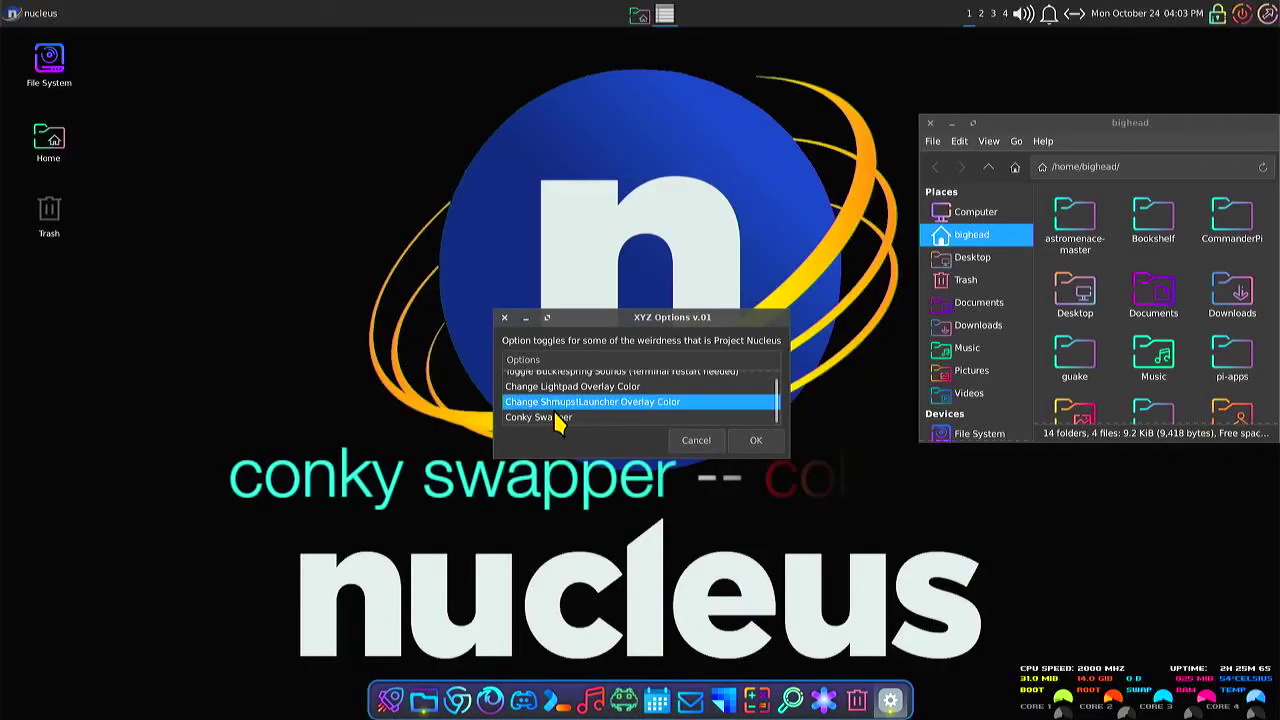
click(548, 418)
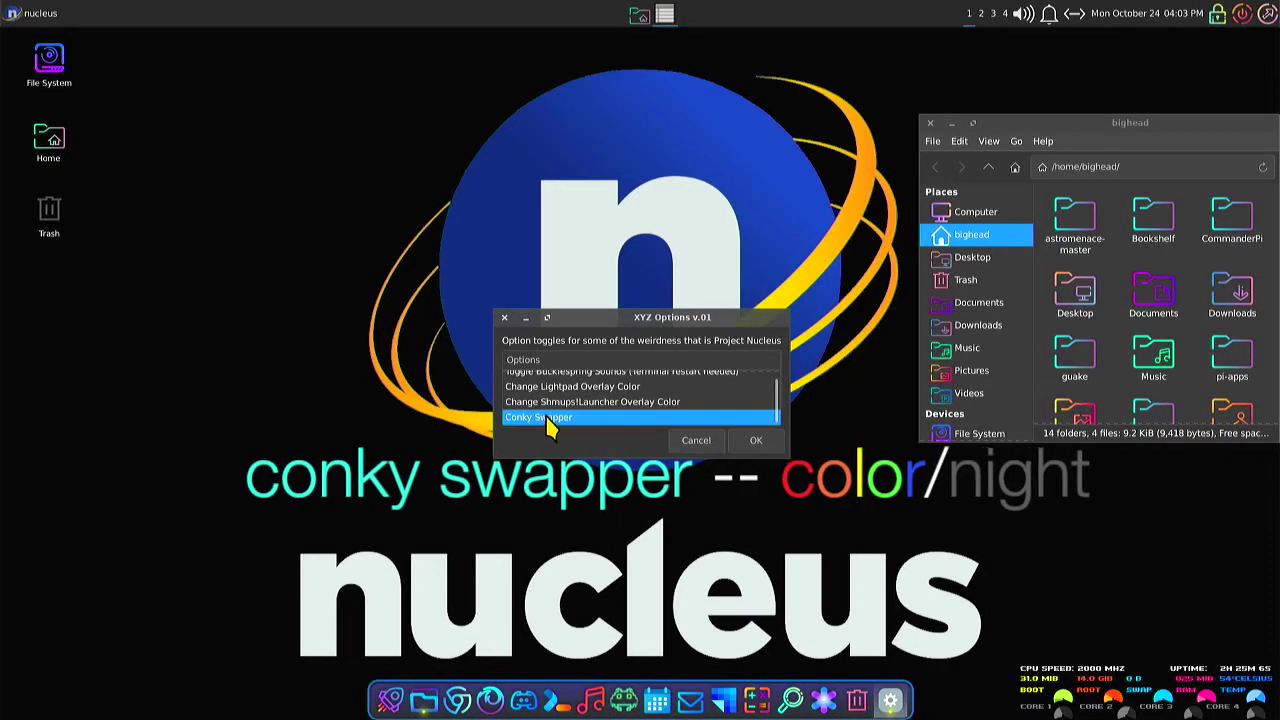
click(745, 441)
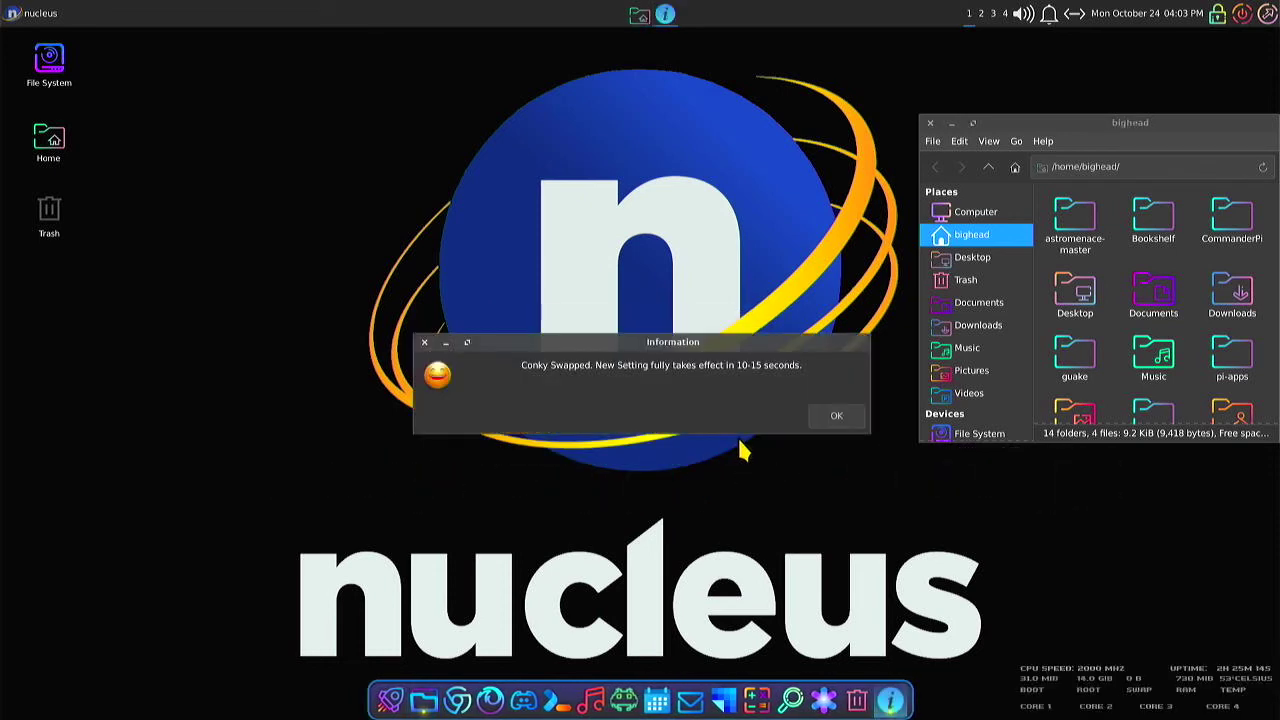
click(822, 422)
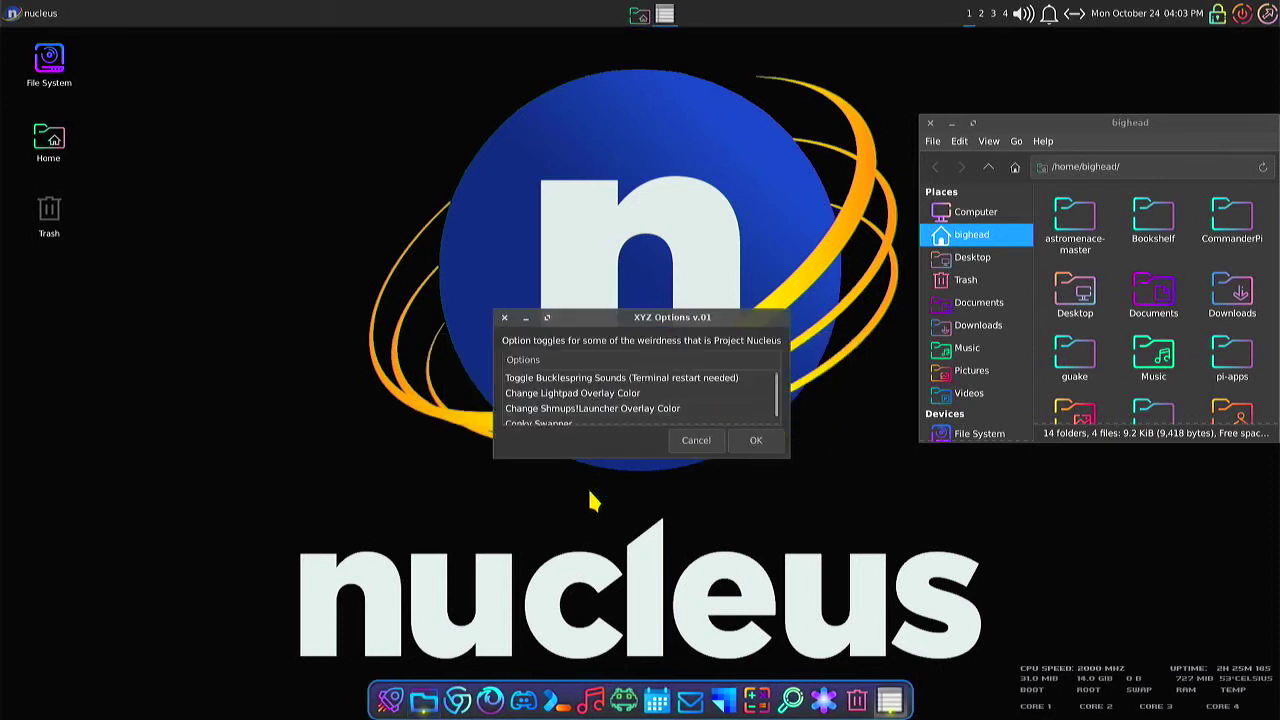
- Toggle the Bucklespring terminal typing sounds in the XYZ options
click(650, 379)
click(752, 441)
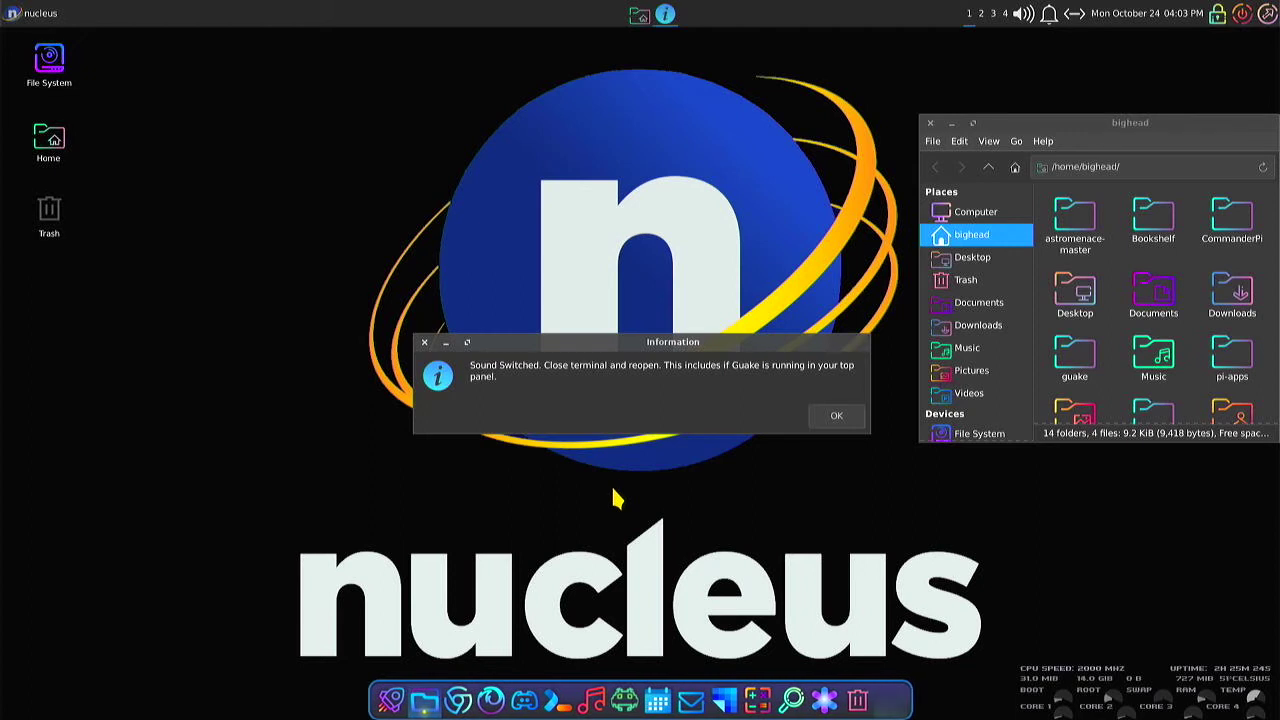
click(816, 422)
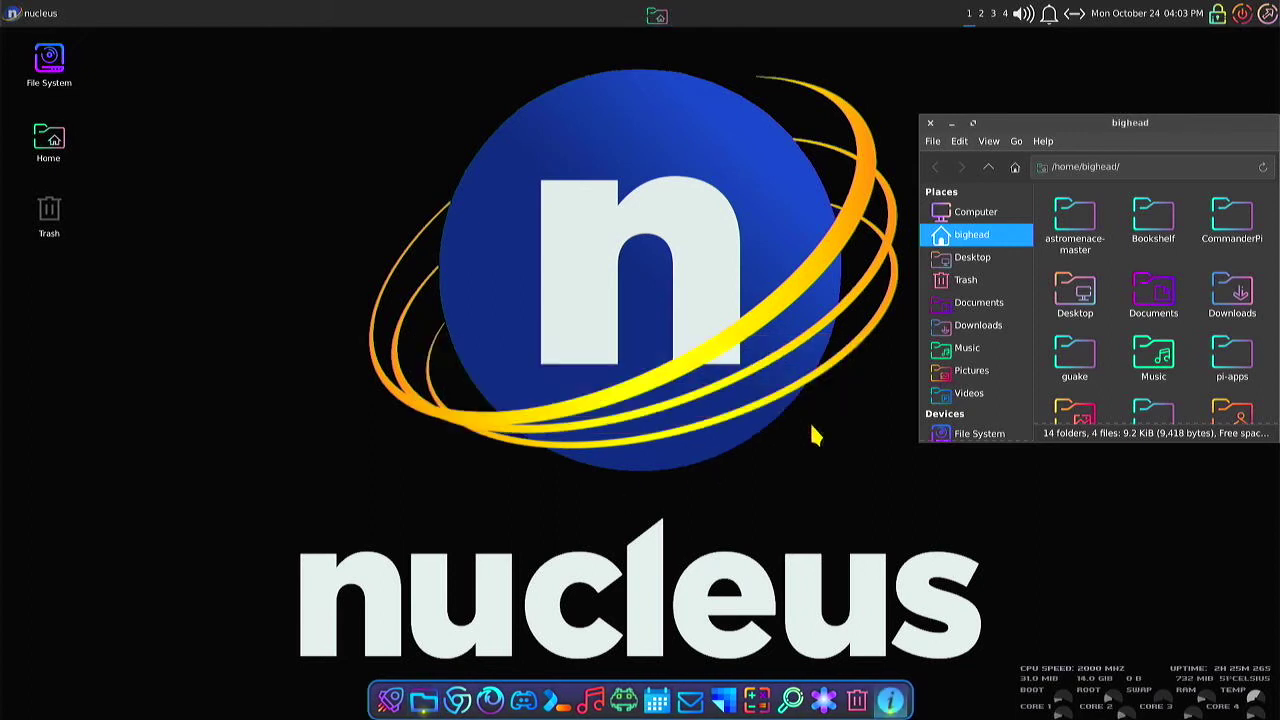
- Open a terminal to demonstrate the typing sounds, run sudo apt update and exit the terminal
click(566, 703)
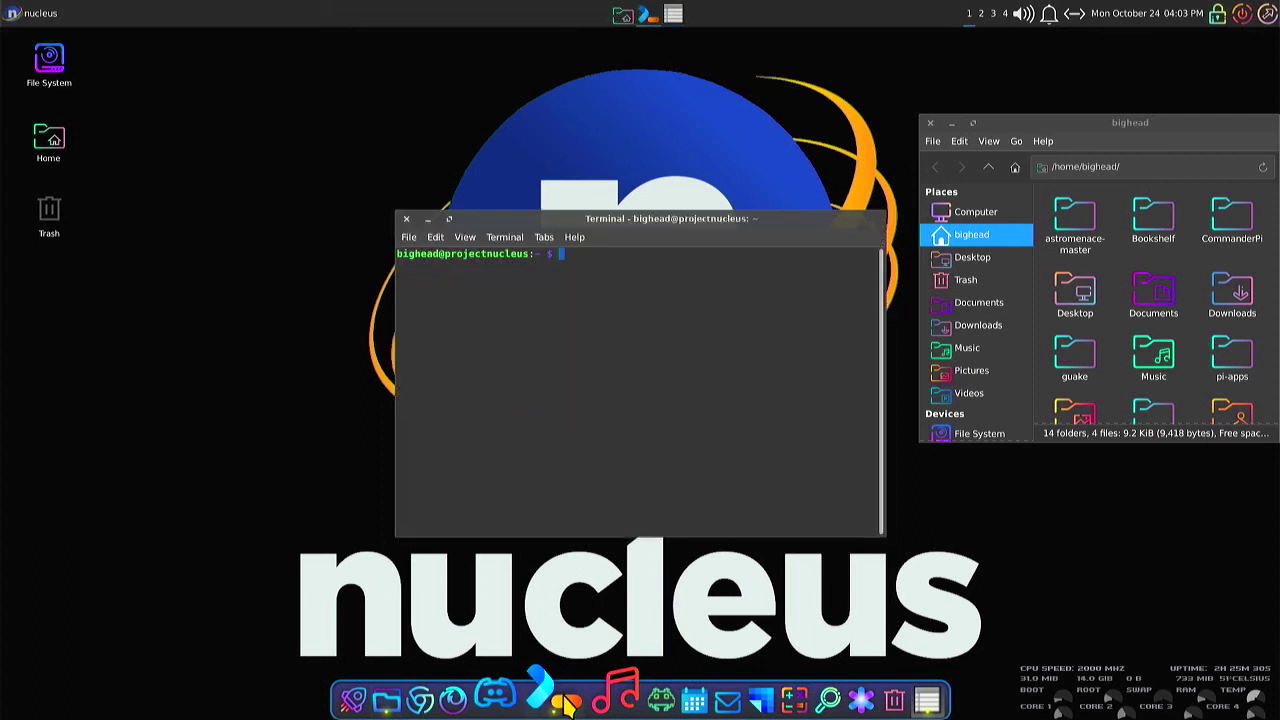
text(sudo)
text(apt update)
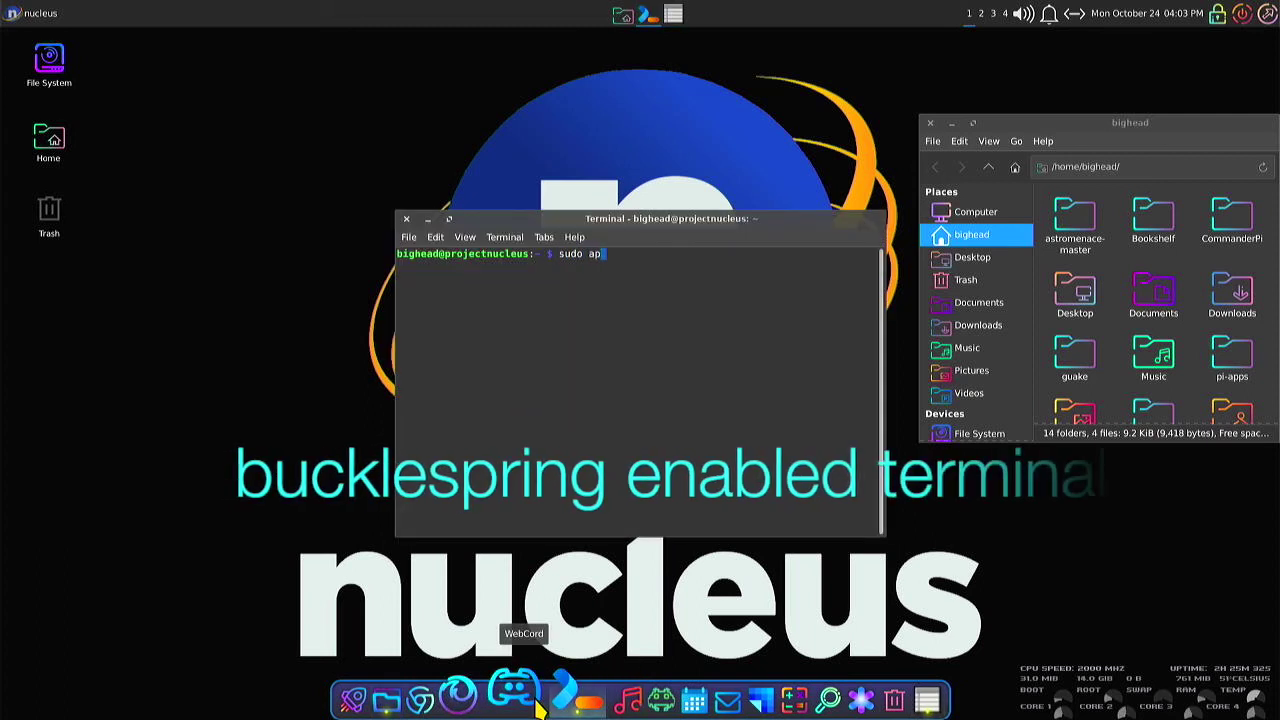
key(Return)
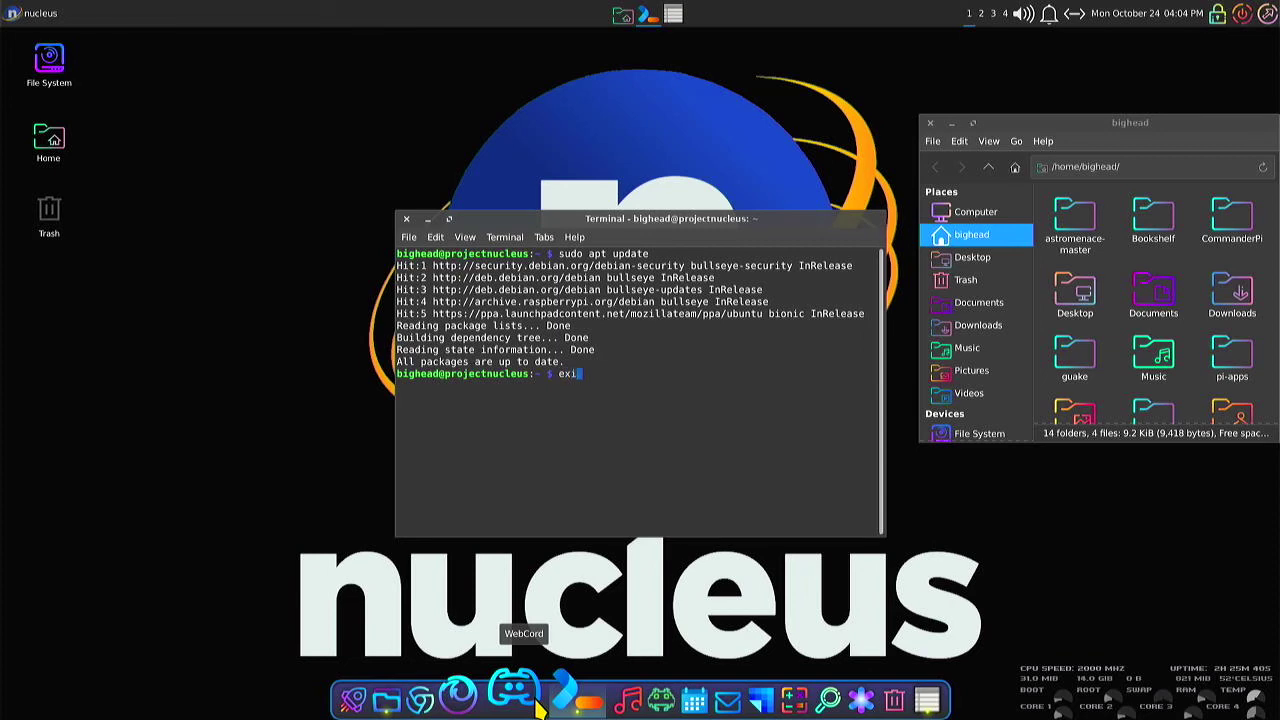
text(exit)
key(Return)
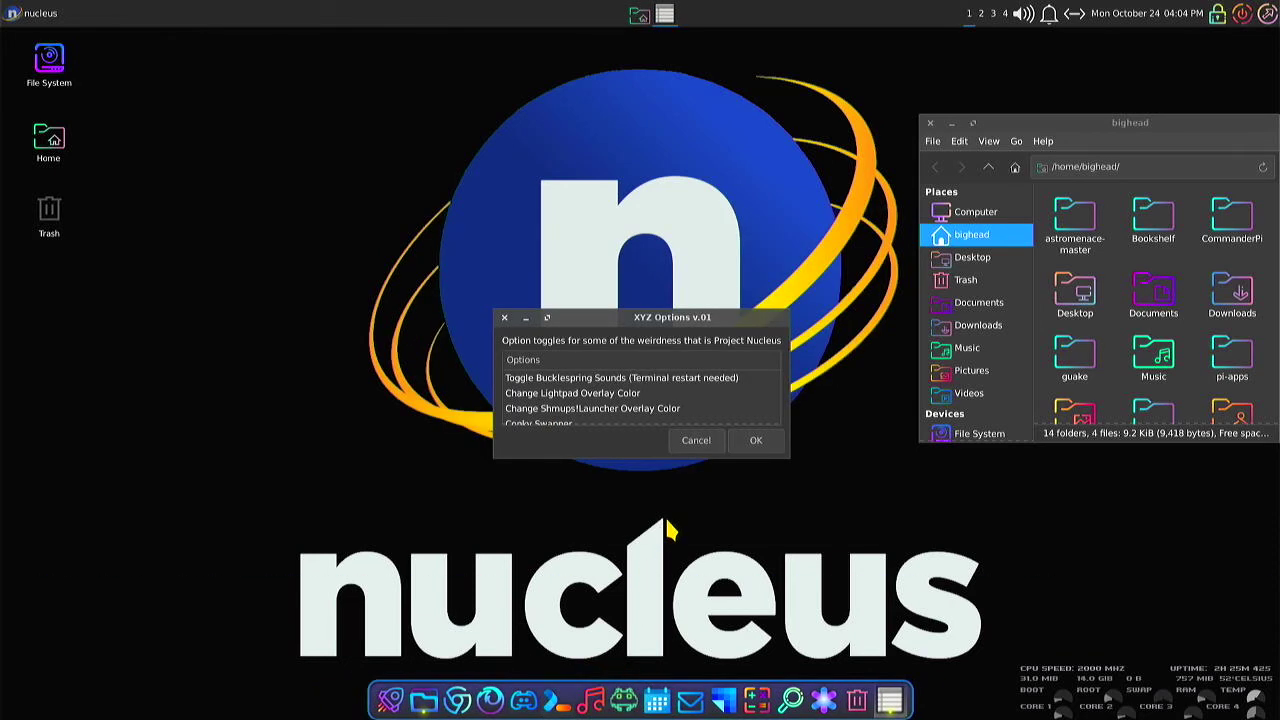
- Toggle the Bucklespring sounds back and close the XYZ options dialog
click(657, 382)
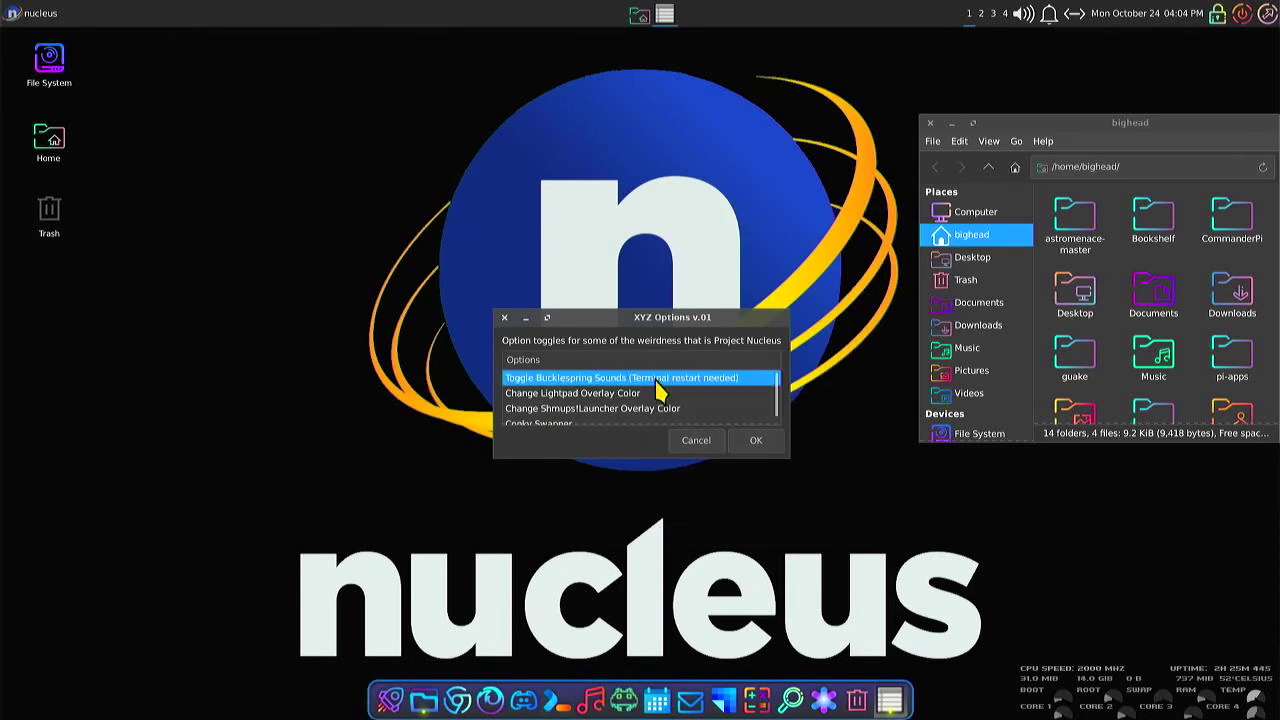
click(754, 441)
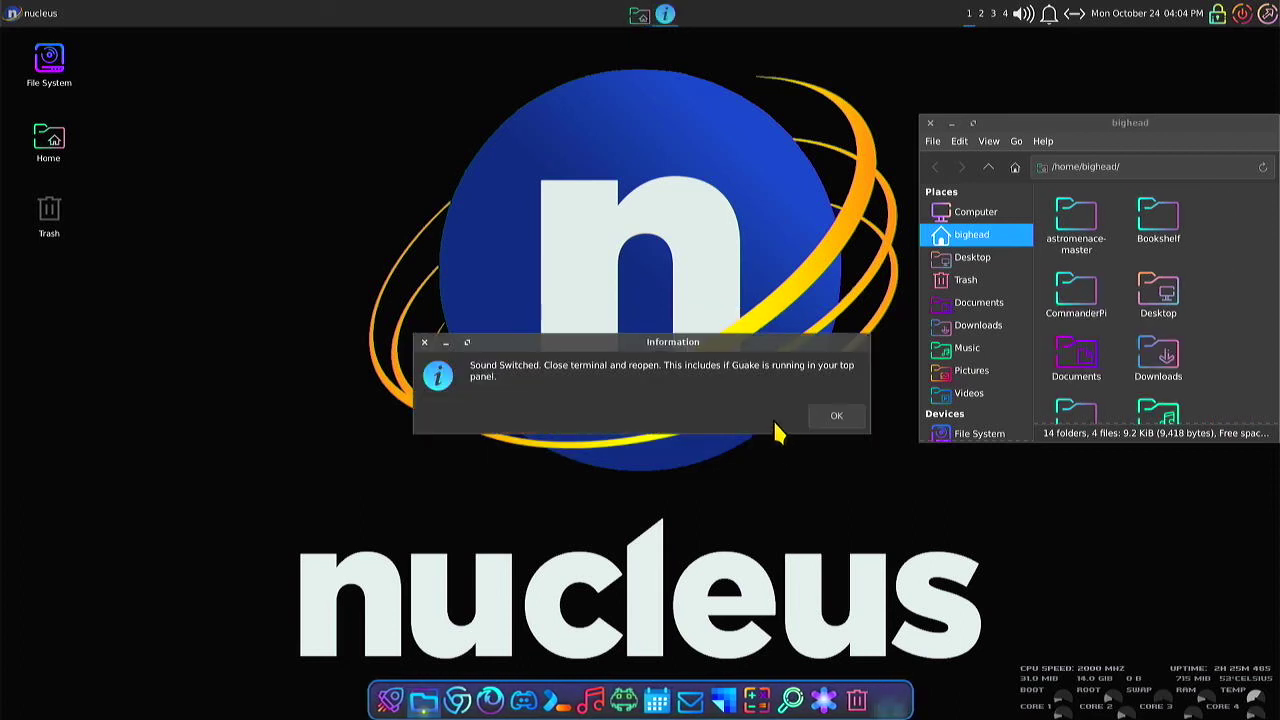
click(828, 417)
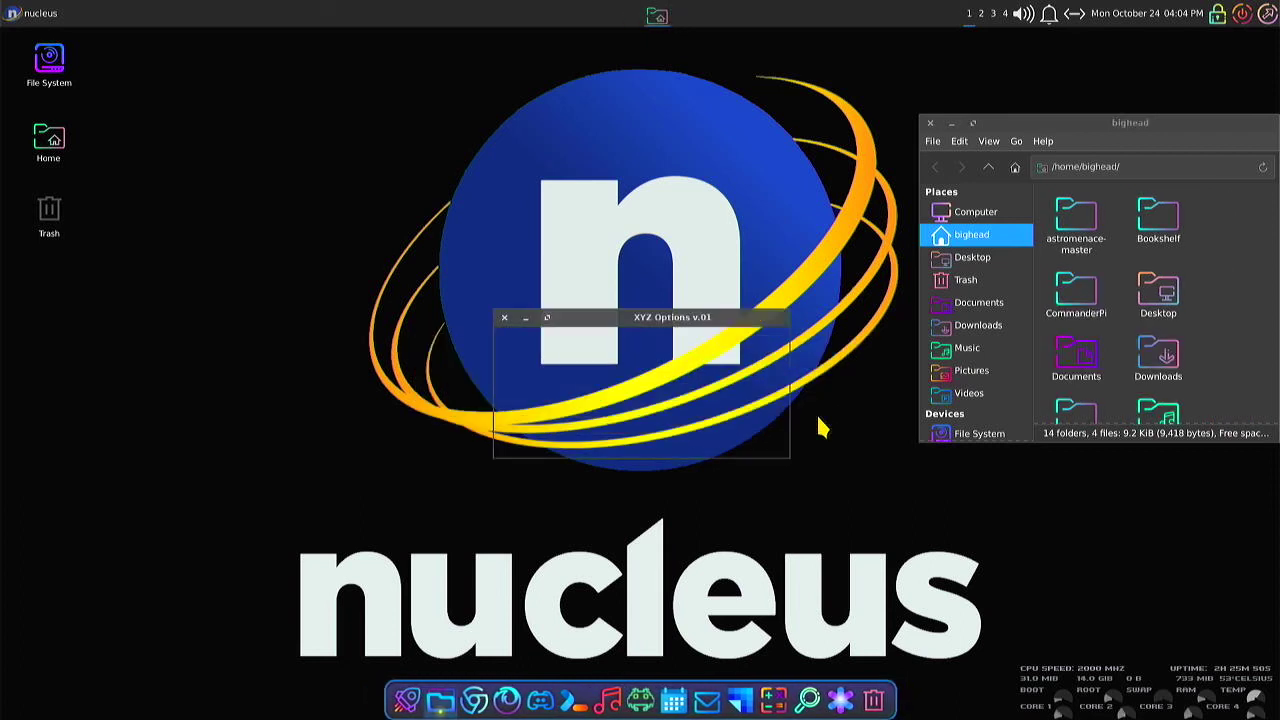
click(704, 441)
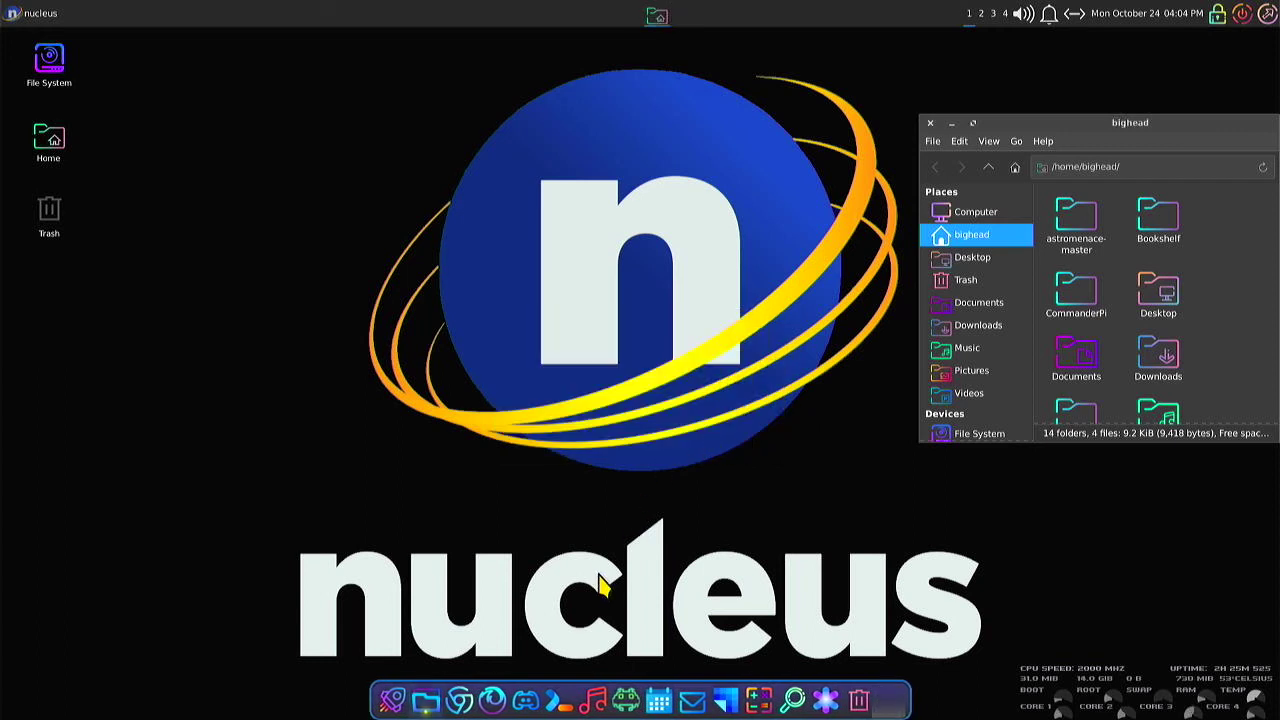
- Open a new terminal and run neofetch to display the system information
click(583, 702)
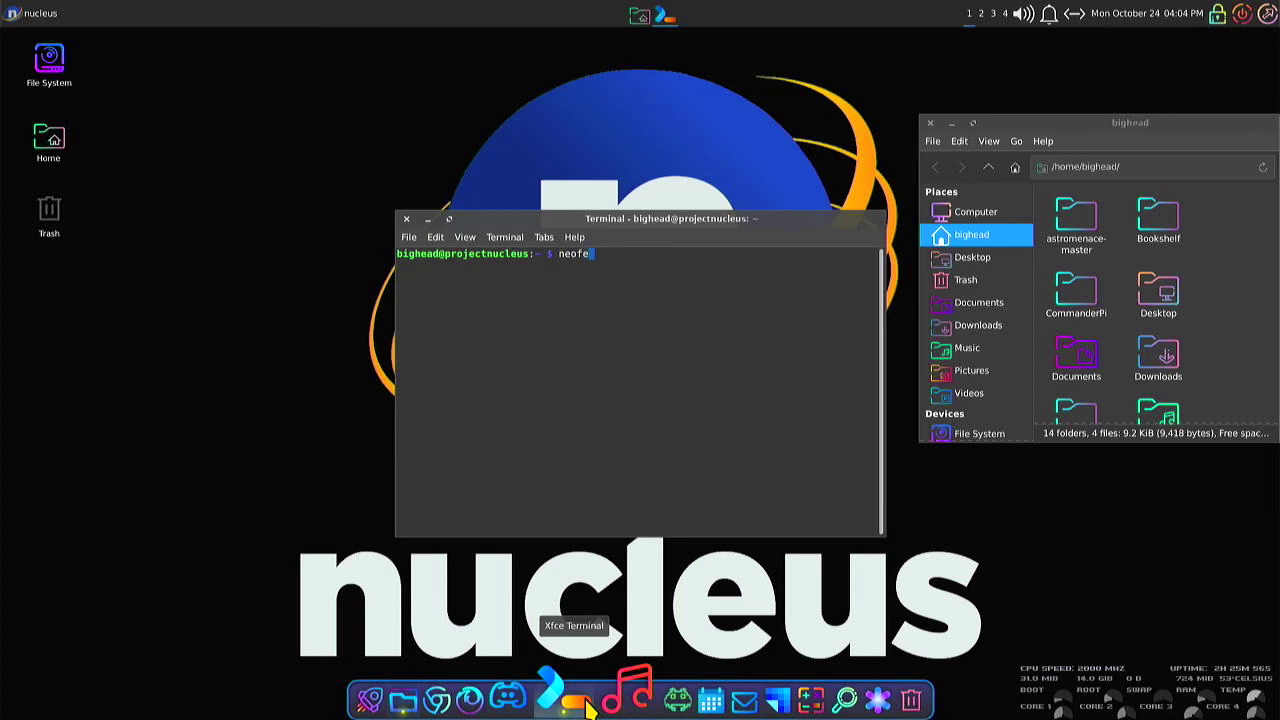
text(neofetch)
key(Return)
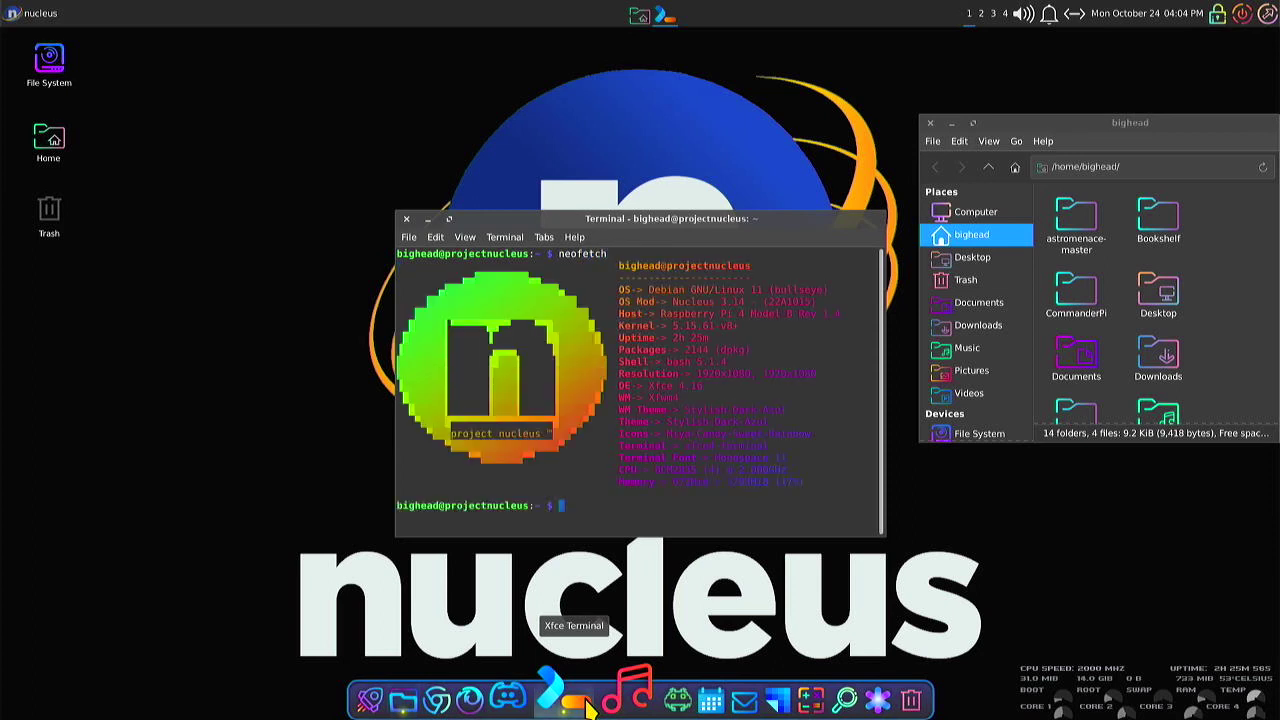